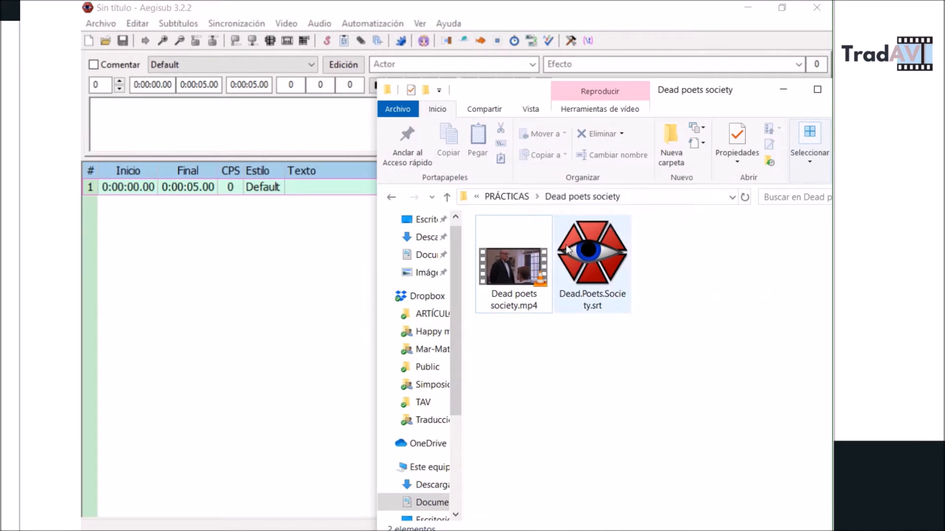
# Load the subtitle file Dead.Poets.Society.srt from the Dead poets society folder into Aegisub and select subtitle line 10
pyautogui.moveTo(593, 259); pyautogui.dragTo(206, 315)
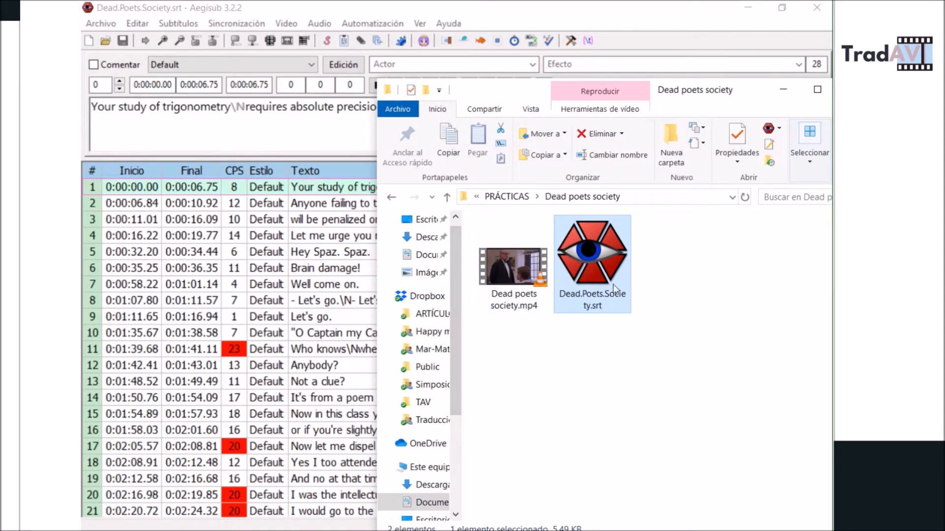
pyautogui.click(96, 22)
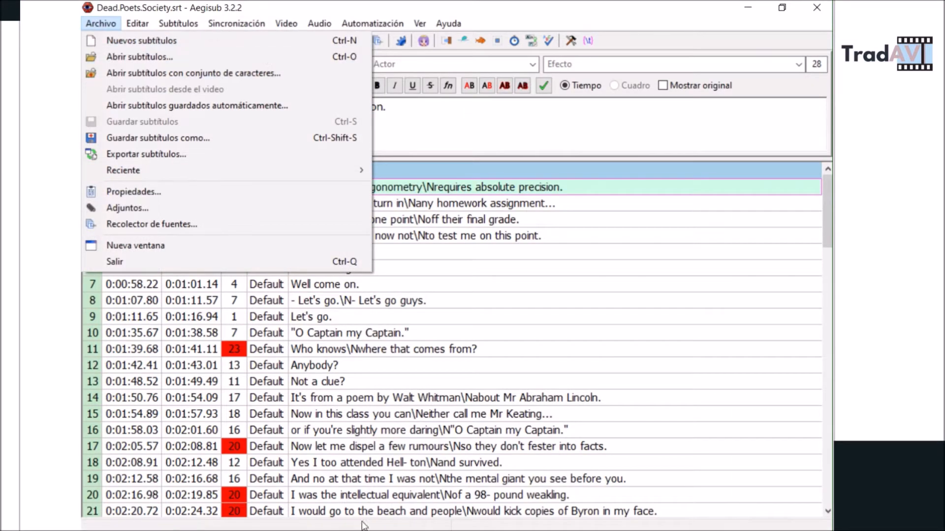
pyautogui.click(477, 335)
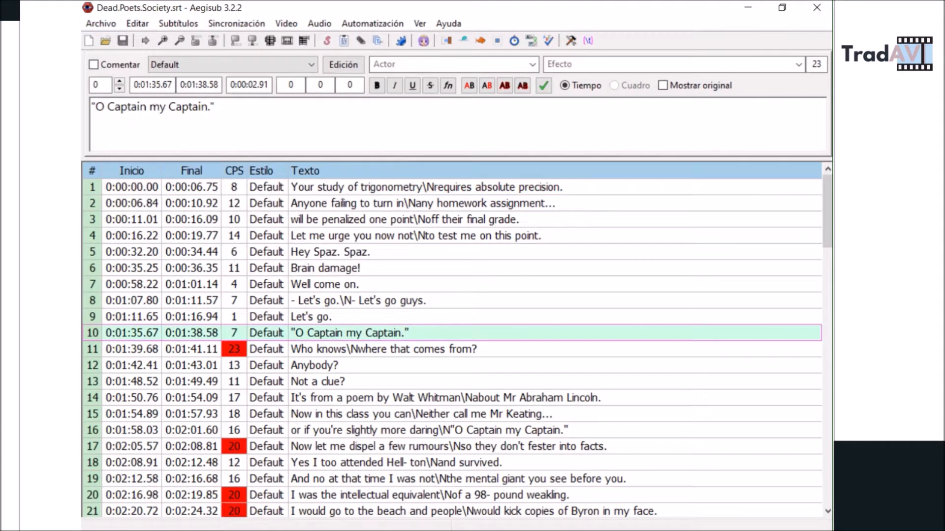
# Load the video Dead poets society.mp4 from the file folder into the Aegisub subtitle project
pyautogui.hotkey('alt', 'Tab')
pyautogui.moveTo(510, 274); pyautogui.dragTo(249, 339)
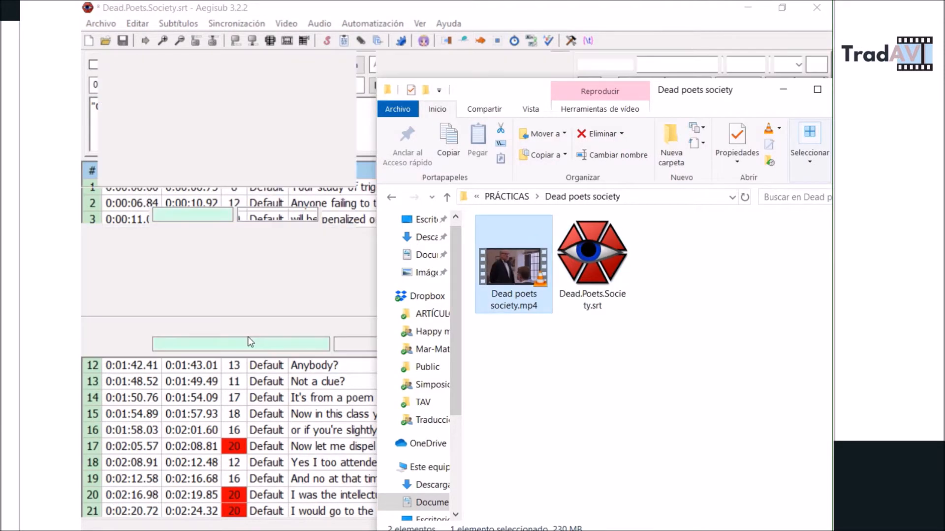
pyautogui.click(290, 24)
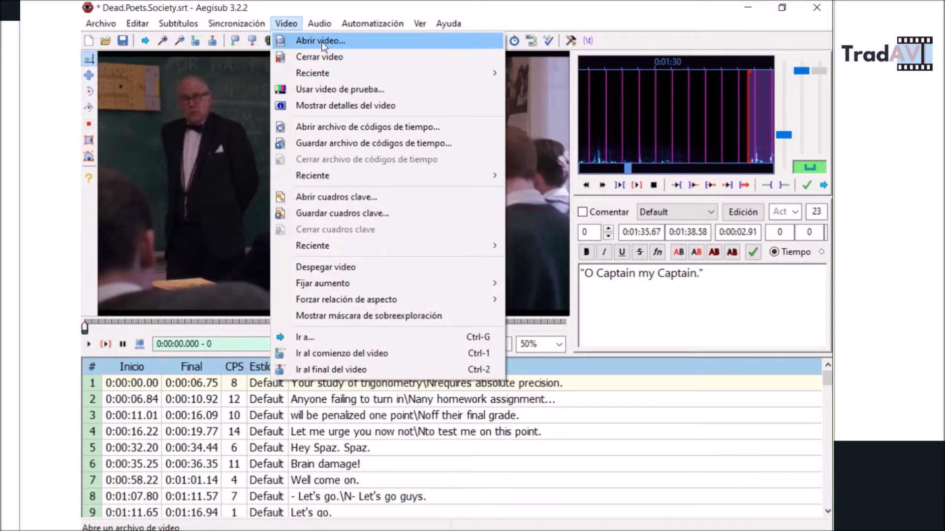
pyautogui.click(500, 9)
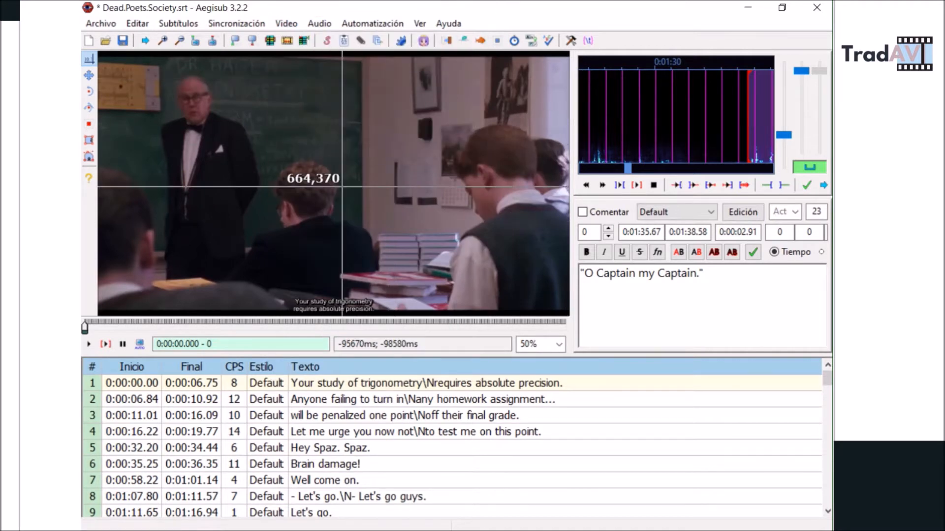
# Try the video preview at 37.5% and 50% zoom, and leave it set to 37.5%
pyautogui.scroll(-1, 342, 186)
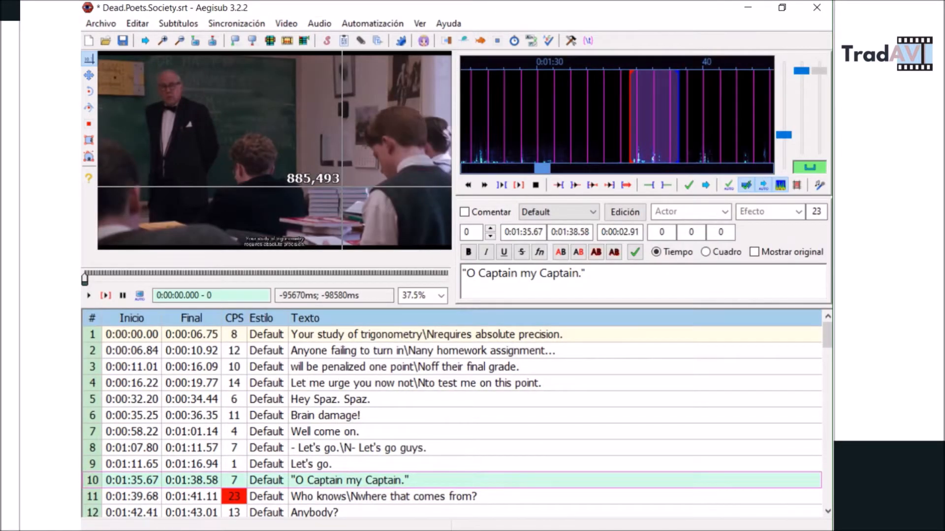
pyautogui.scroll(1, 342, 186)
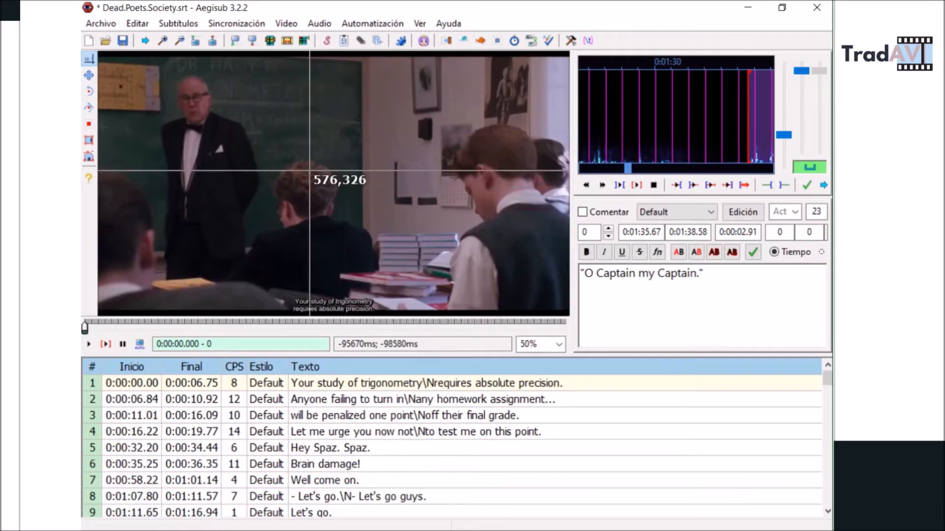
pyautogui.scroll(-1, 309, 171)
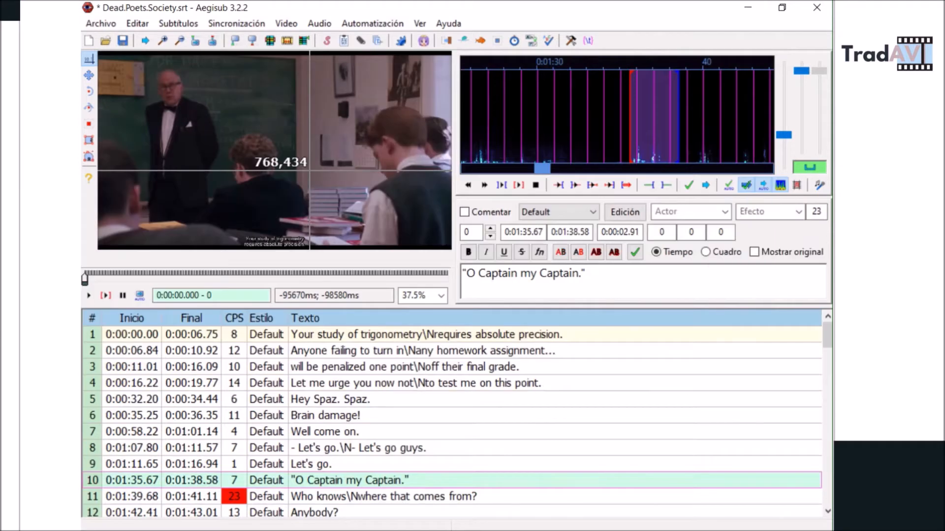
pyautogui.scroll(1, 249, 143)
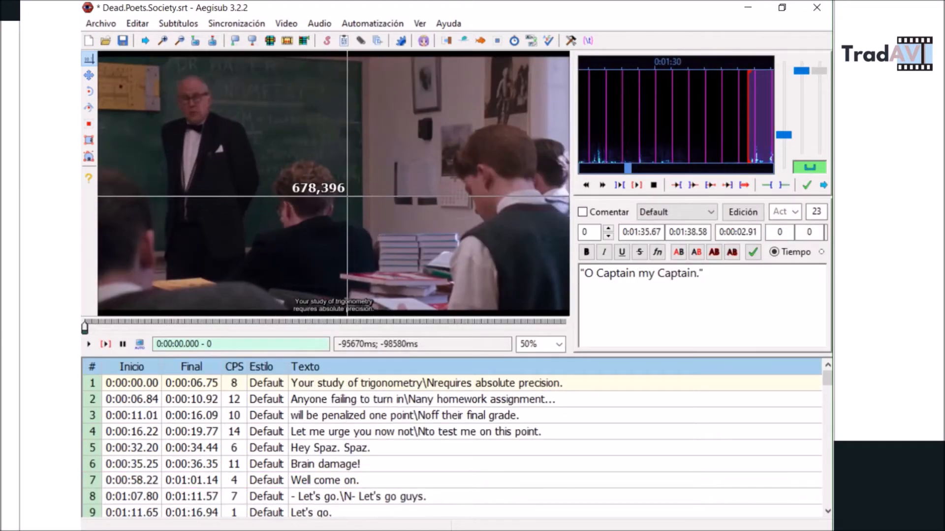
pyautogui.scroll(-1, 350, 191)
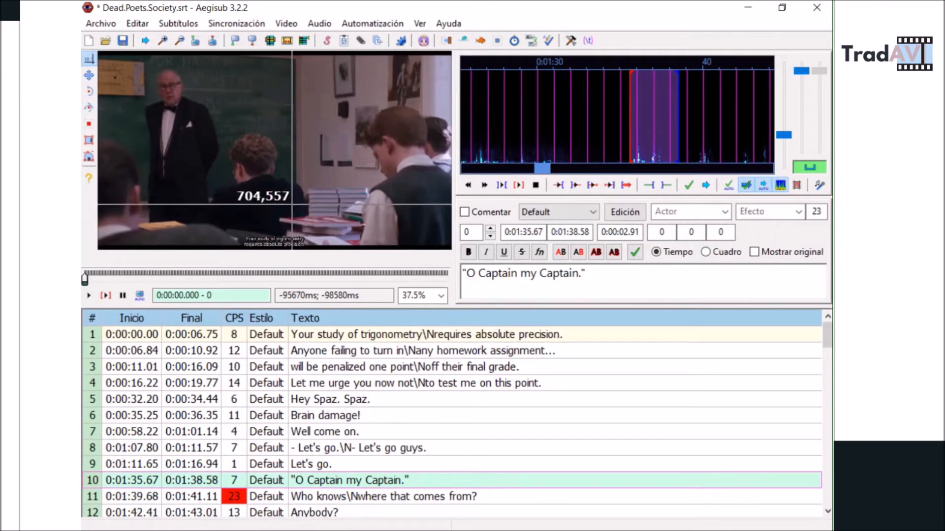
pyautogui.scroll(1, 342, 225)
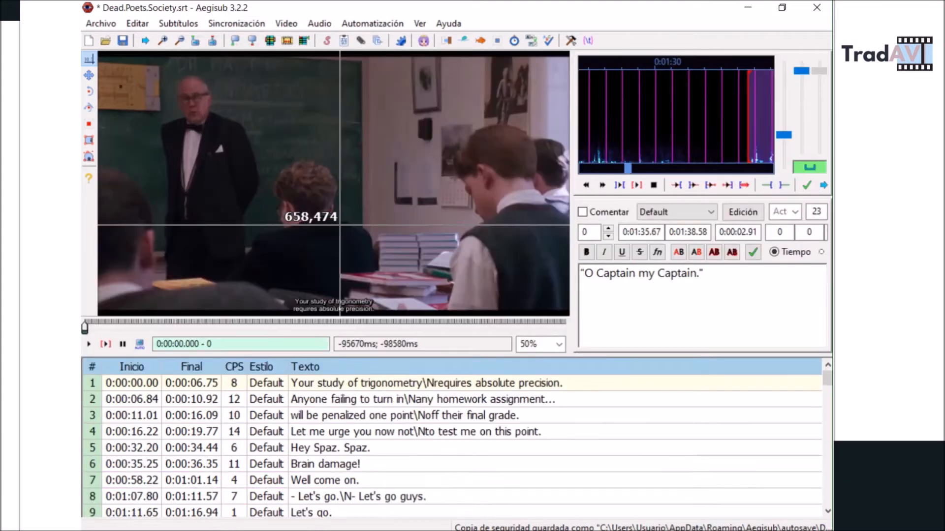
pyautogui.scroll(-1, 340, 224)
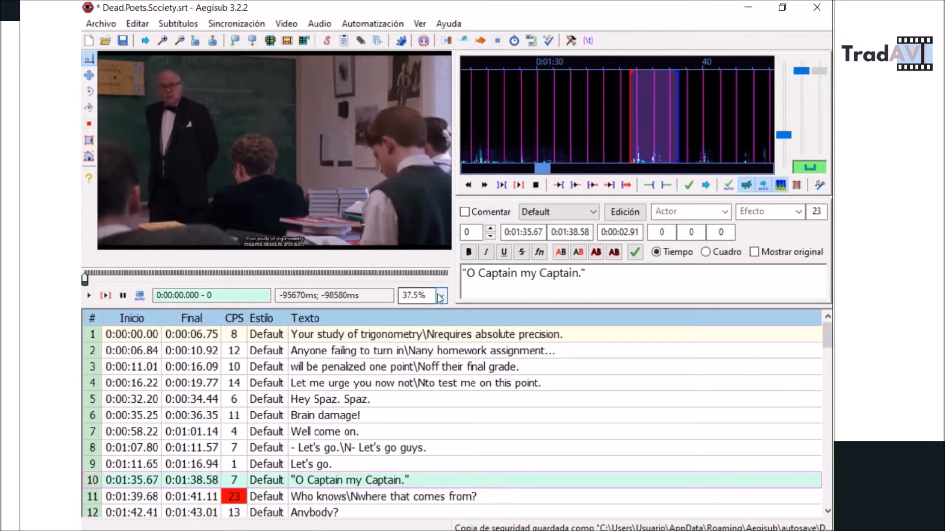
pyautogui.click(440, 297)
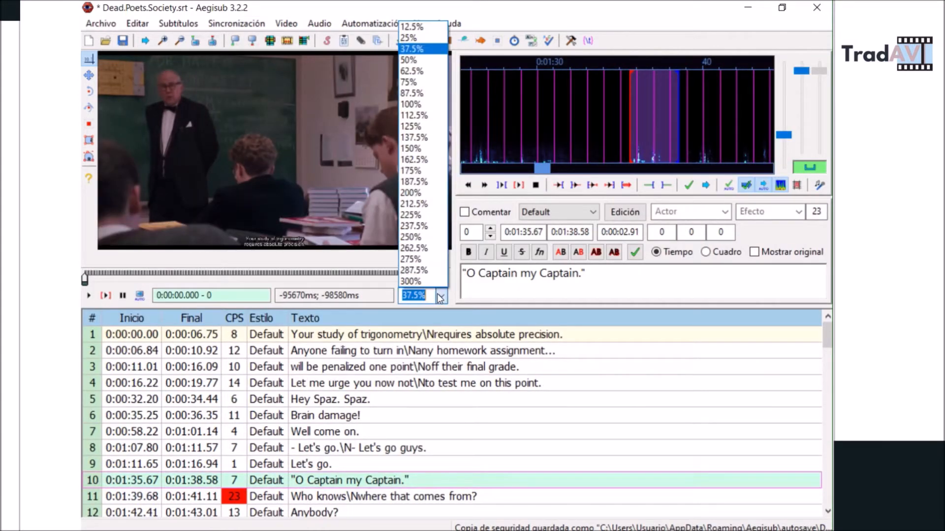
pyautogui.click(423, 60)
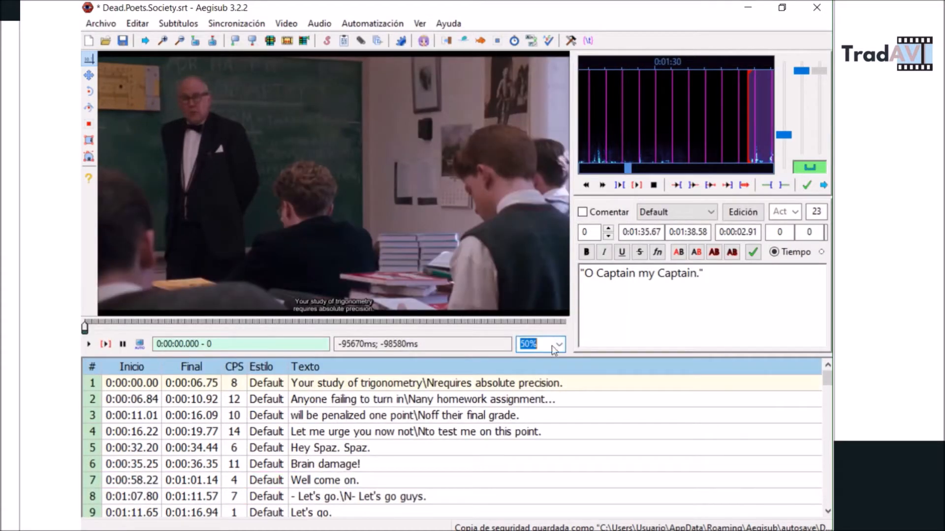
pyautogui.click(559, 344)
pyautogui.click(537, 98)
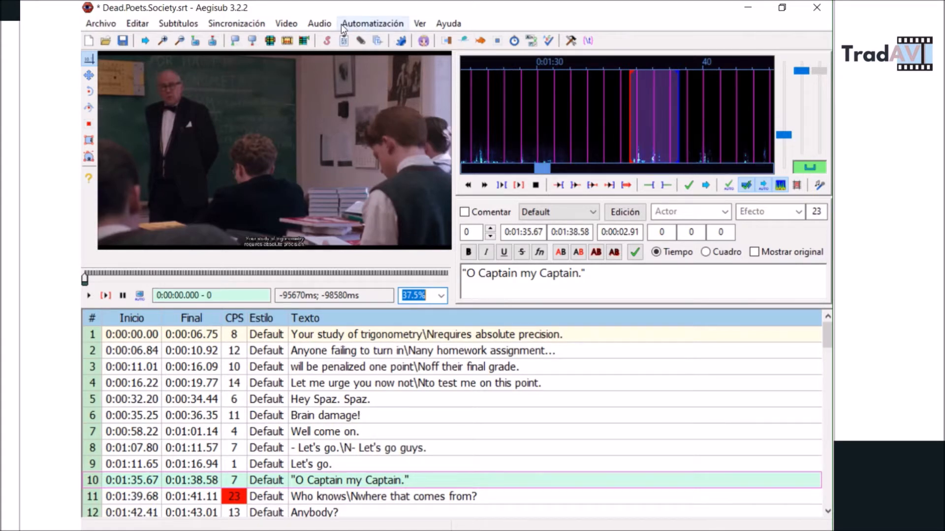
# Switch the audio display from spectrum to waveform view and slightly adjust its zoom
pyautogui.click(318, 23)
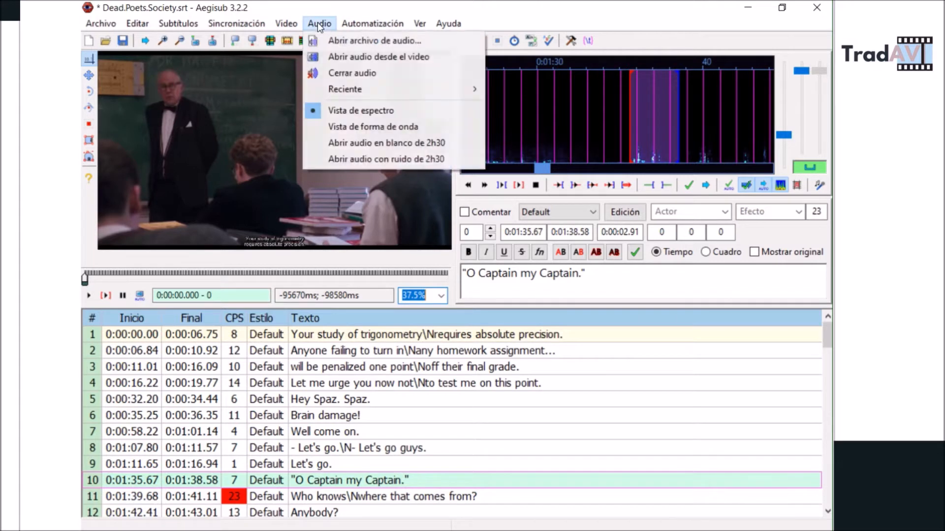
pyautogui.click(370, 127)
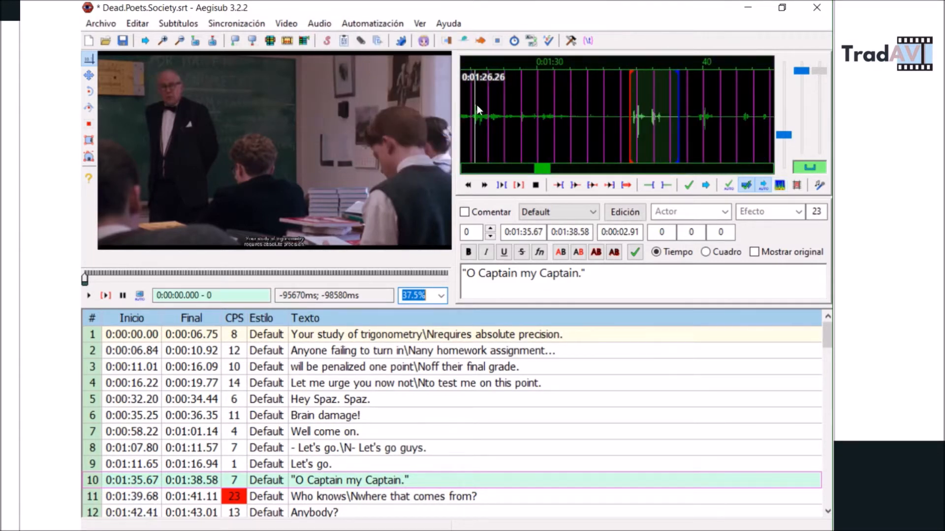
pyautogui.moveTo(799, 72)
pyautogui.mouseDown()
pyautogui.moveTo(802, 105)
pyautogui.moveTo(801, 65)
pyautogui.mouseUp()
pyautogui.moveTo(784, 136)
pyautogui.mouseDown()
pyautogui.moveTo(784, 121)
pyautogui.moveTo(784, 136)
pyautogui.mouseUp()
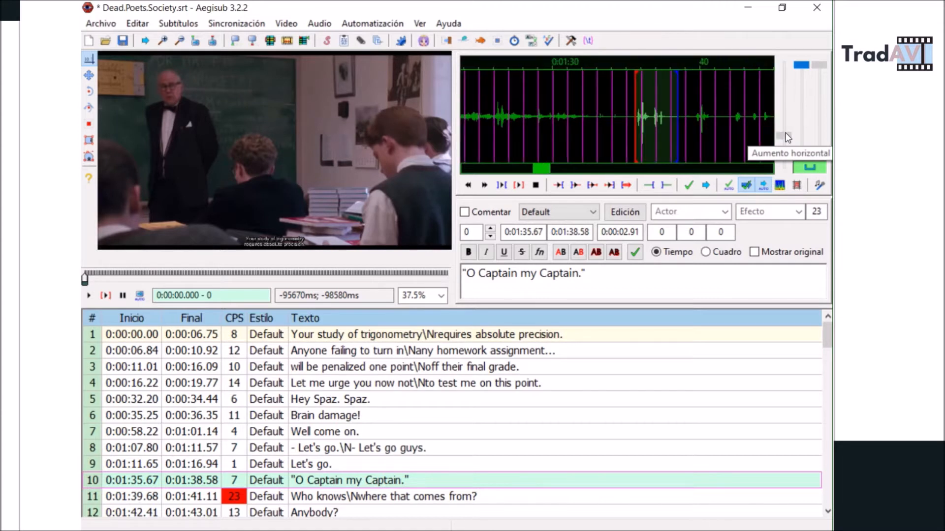
# Remove the \N line break from subtitle line 4 so it reads "Let me urge you now not to test me on this point."
pyautogui.click(401, 453)
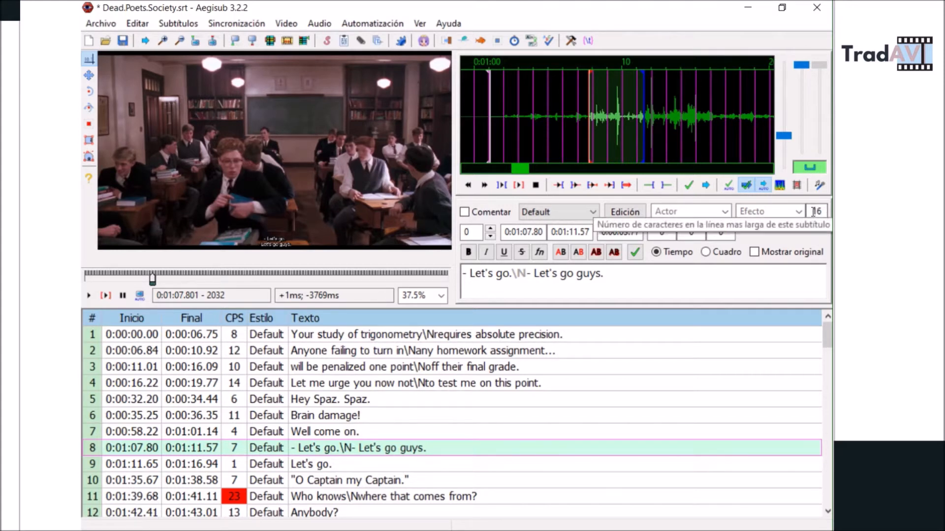
pyautogui.click(569, 382)
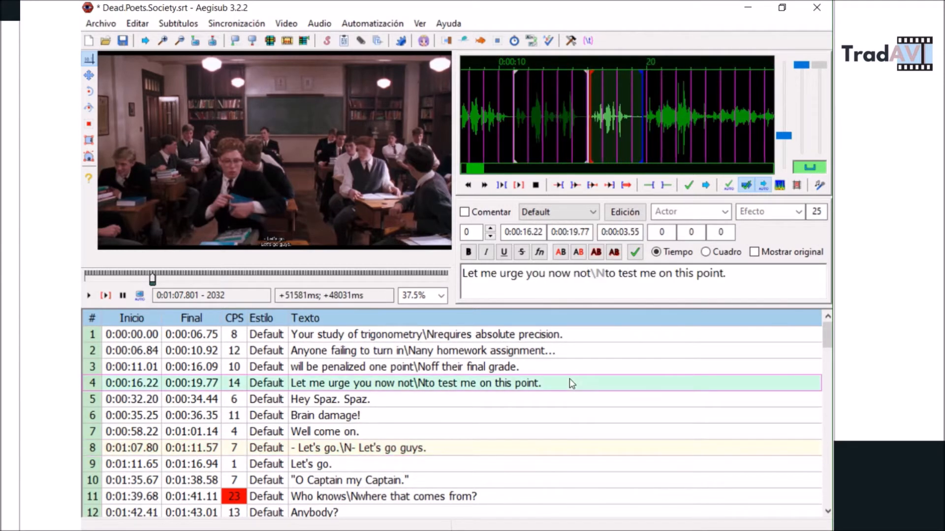
pyautogui.click(603, 274)
pyautogui.press('BackSpace')
pyautogui.press('BackSpace')
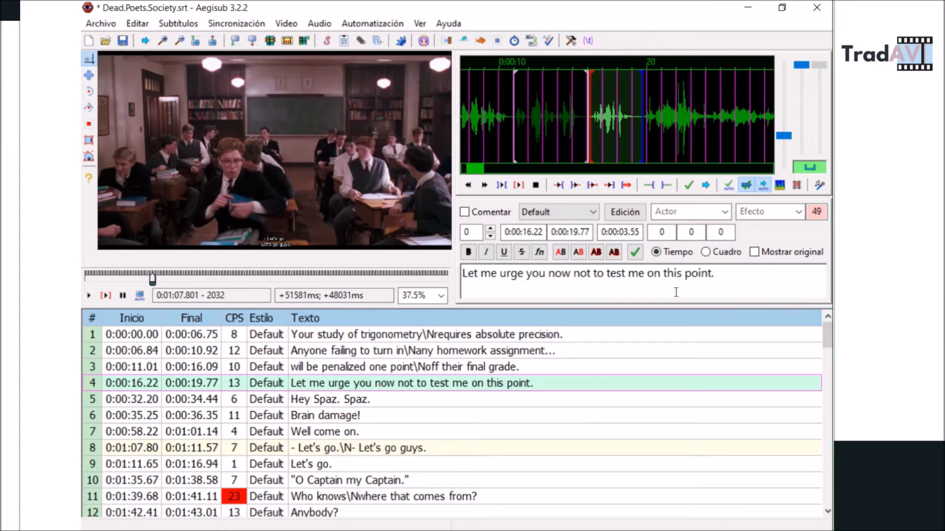
# Insert a \N line break directly after "now" in subtitle line 4, without a space before it, and bring the video to that line
pyautogui.click(728, 273)
pyautogui.hotkey('ctrl', 'a')
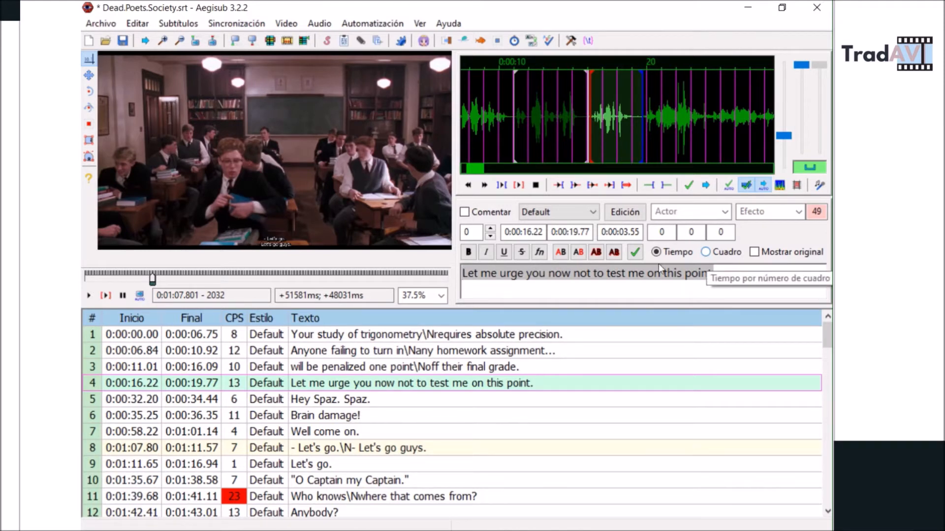
pyautogui.click(597, 278)
pyautogui.click(573, 276)
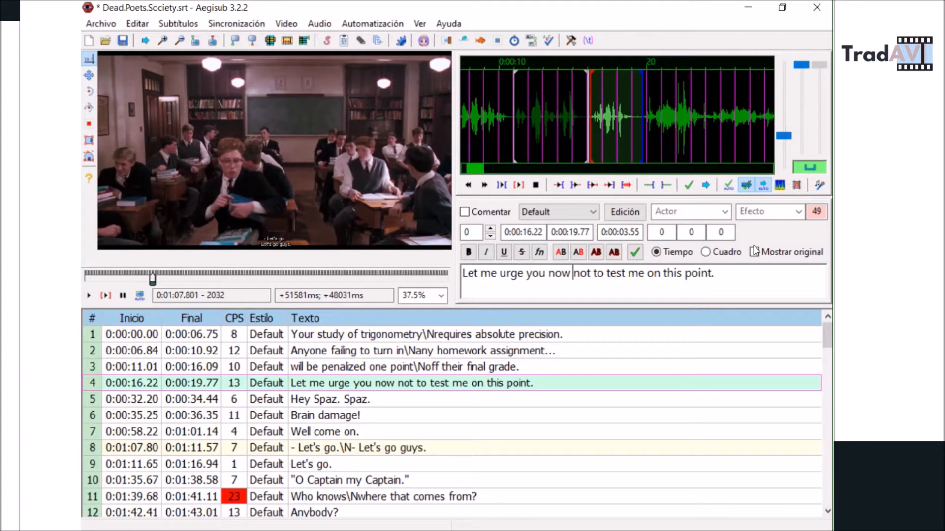
pyautogui.write('\\N')
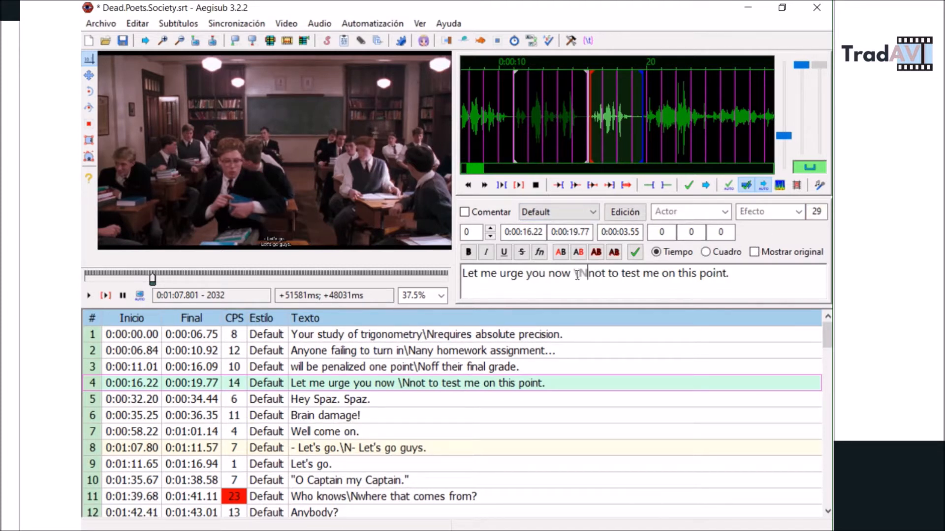
pyautogui.click(478, 386)
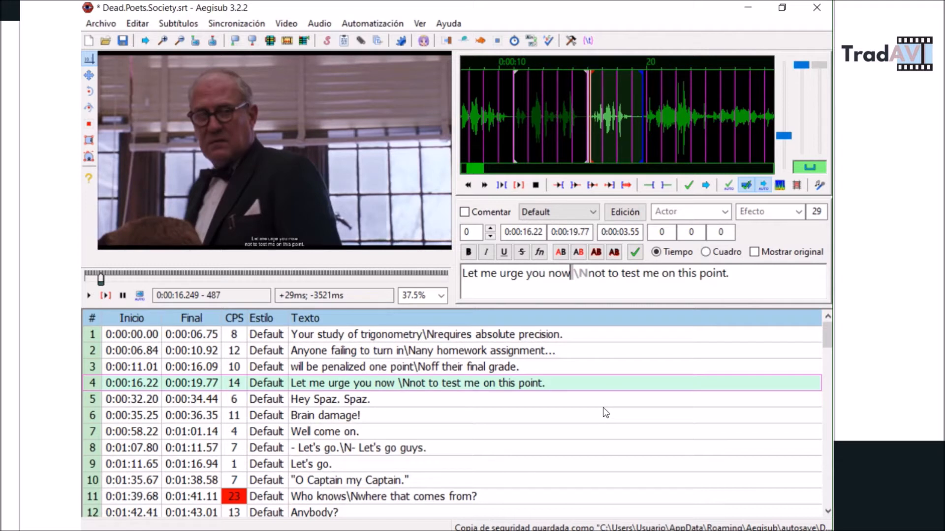
pyautogui.press('BackSpace')
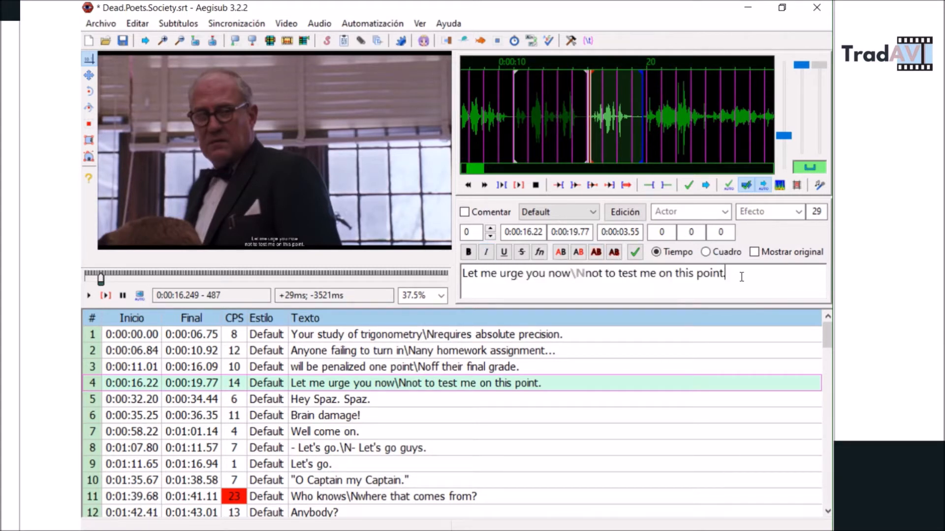
# Try applying italics to the word "test" in subtitle line 4
pyautogui.moveTo(726, 273); pyautogui.dragTo(467, 275)
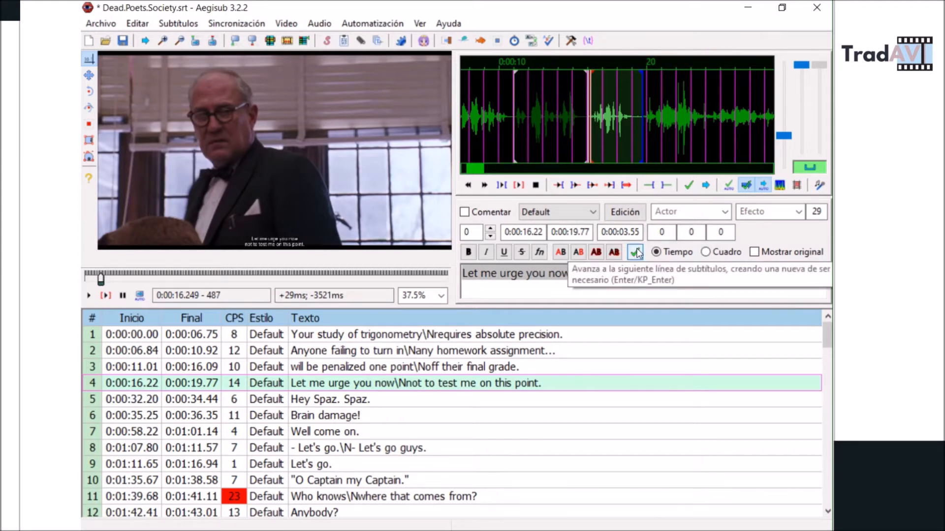
pyautogui.click(629, 274)
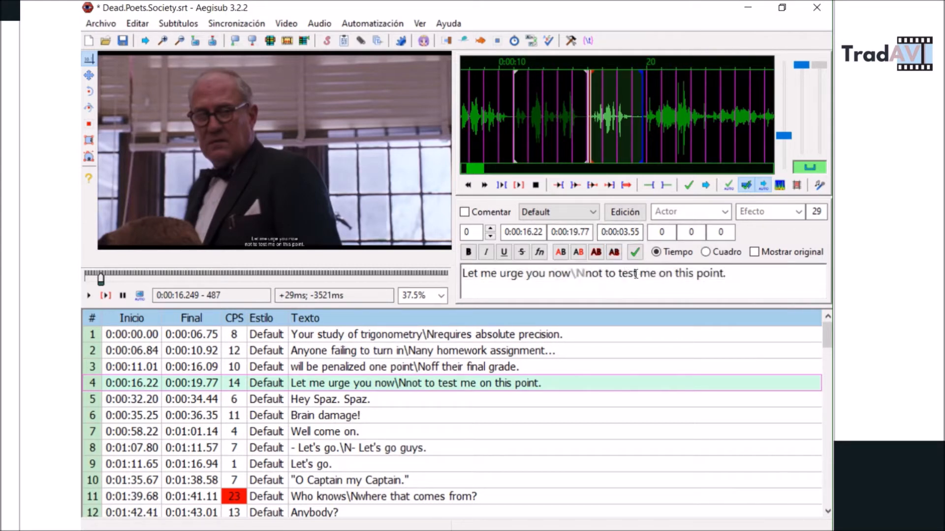
pyautogui.moveTo(638, 274); pyautogui.dragTo(620, 273)
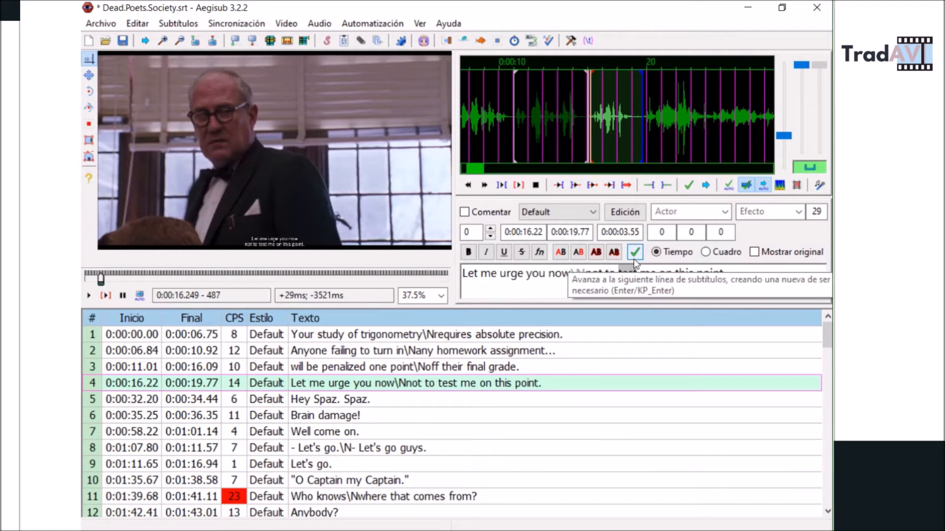
pyautogui.click(486, 253)
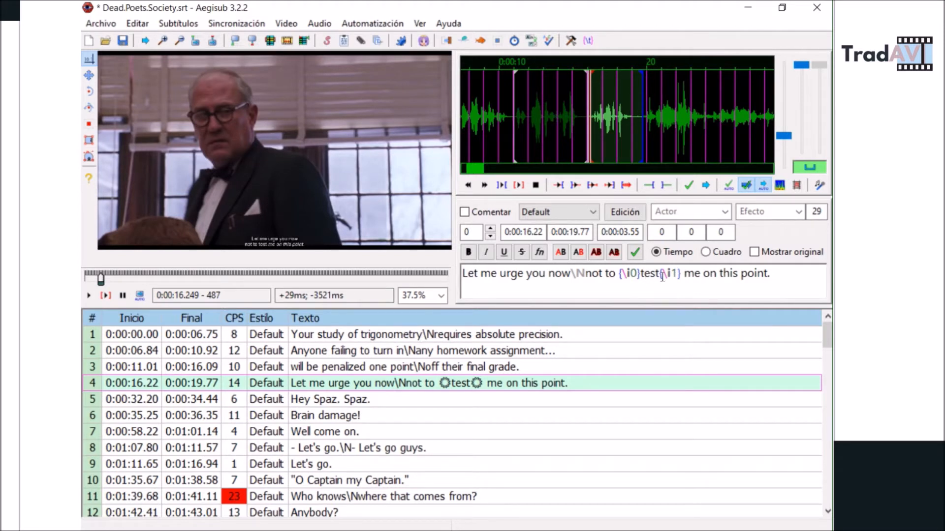
# Delete the {\i0} and {\i1} italic tags around "test" in subtitle line 4
pyautogui.click(640, 274)
pyautogui.press('BackSpace')
pyautogui.press('BackSpace')
pyautogui.press('BackSpace')
pyautogui.press('BackSpace')
pyautogui.press('BackSpace')
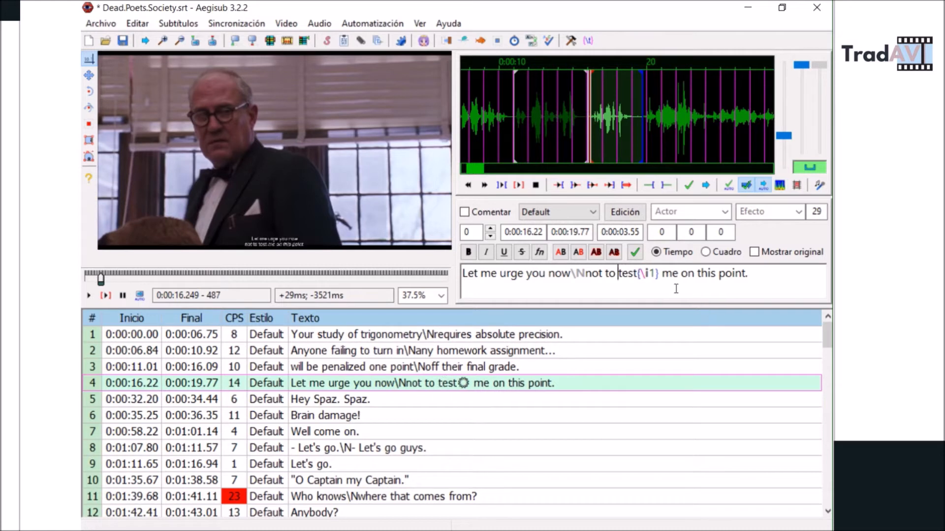
pyautogui.click(660, 274)
pyautogui.press('BackSpace')
pyautogui.press('BackSpace')
pyautogui.press('BackSpace')
pyautogui.press('BackSpace')
pyautogui.press('BackSpace')
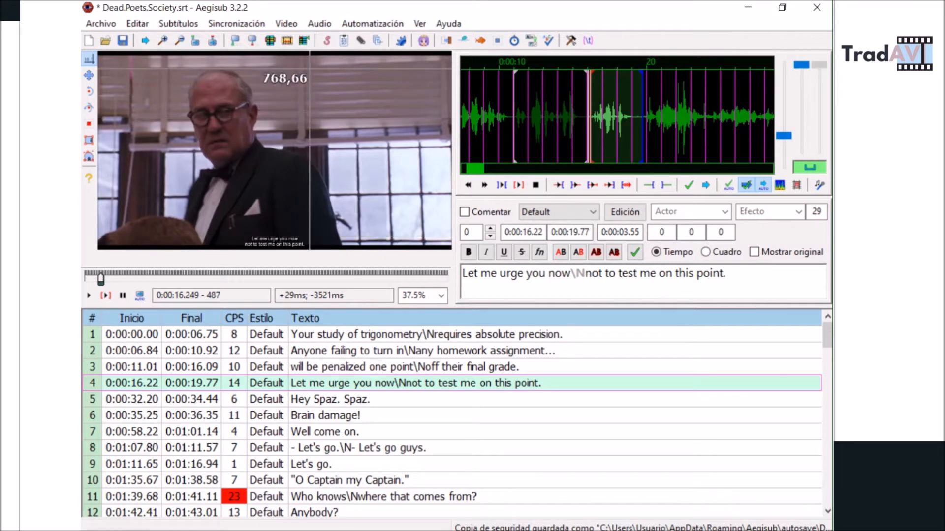
# Open the current script's Default style for editing and go to its font and font size settings
pyautogui.click(328, 41)
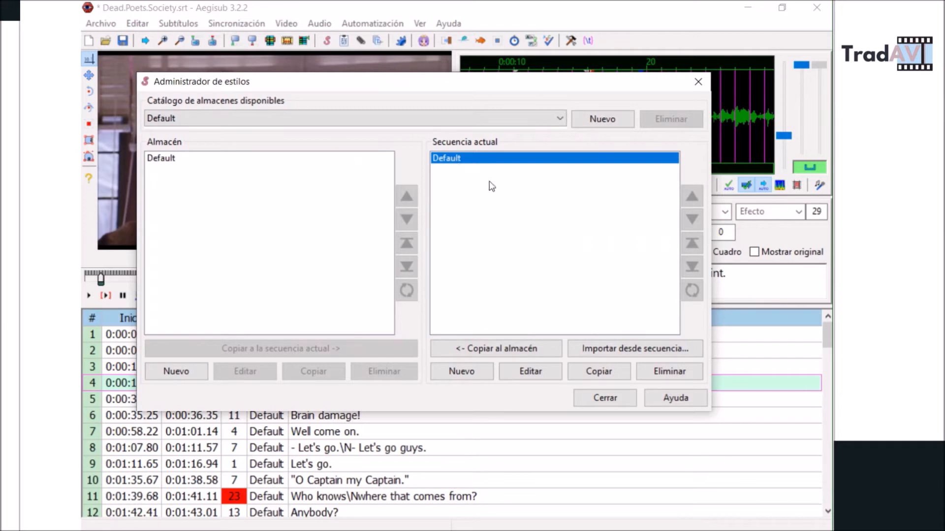
pyautogui.doubleClick(485, 158)
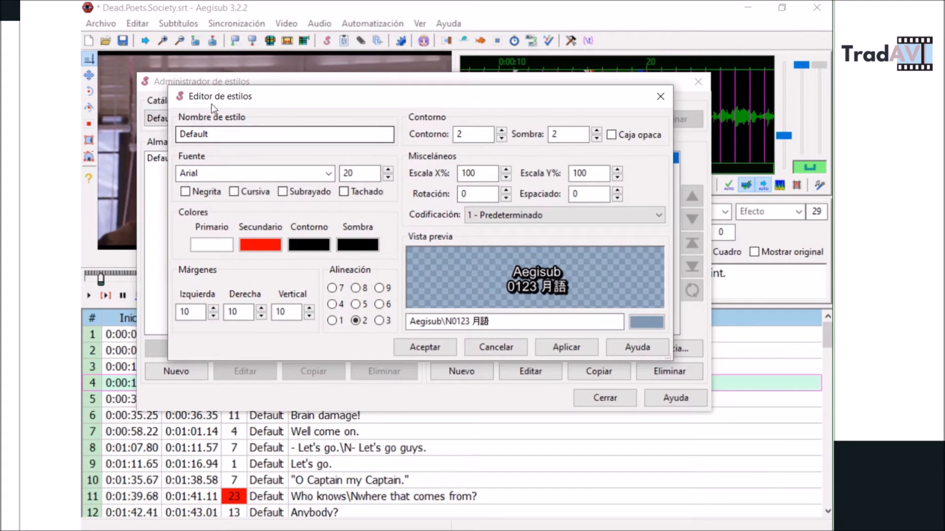
pyautogui.click(220, 175)
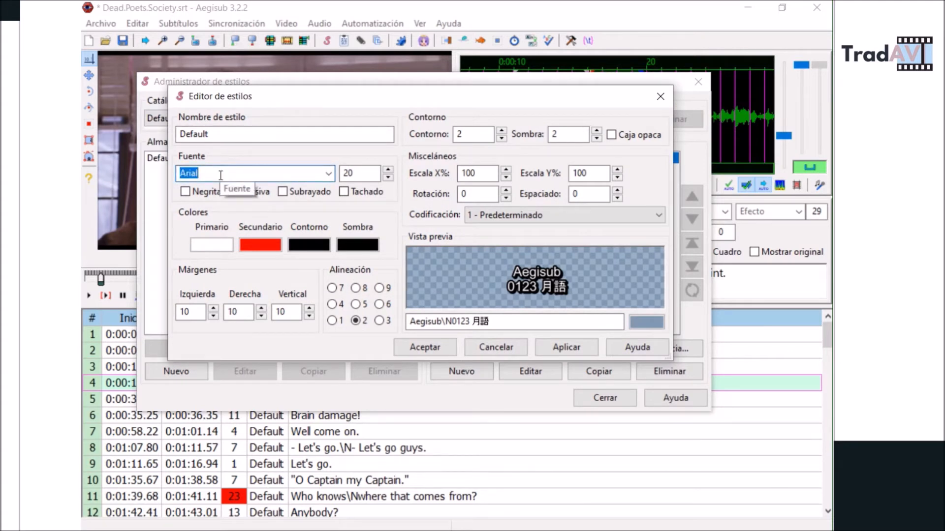
pyautogui.click(360, 174)
# Try yellow as the Default style's primary colour, then restore it to white
pyautogui.click(228, 246)
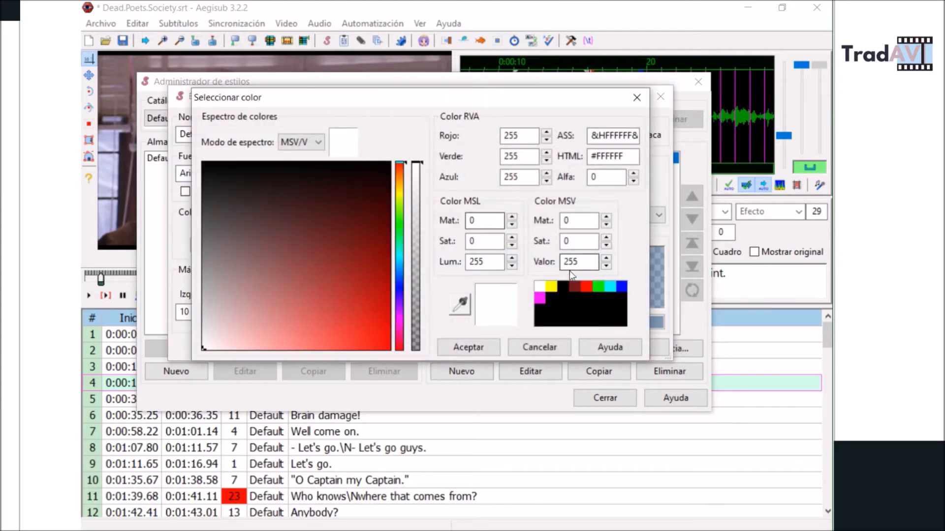
pyautogui.click(551, 286)
pyautogui.click(468, 348)
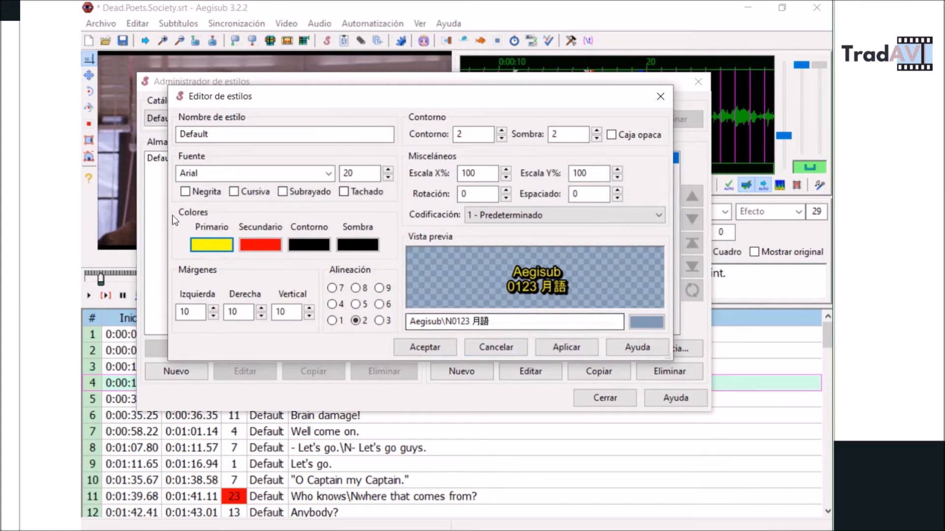
pyautogui.click(212, 245)
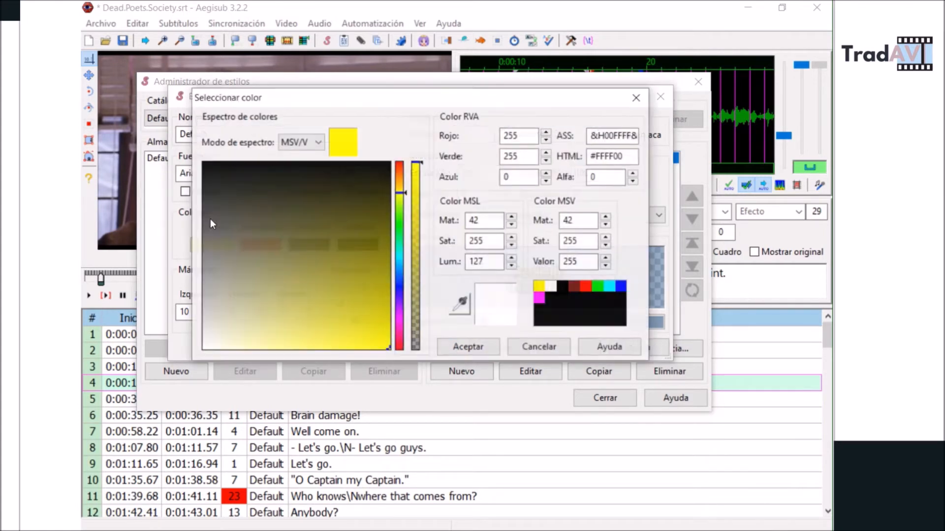
pyautogui.click(551, 287)
pyautogui.click(469, 346)
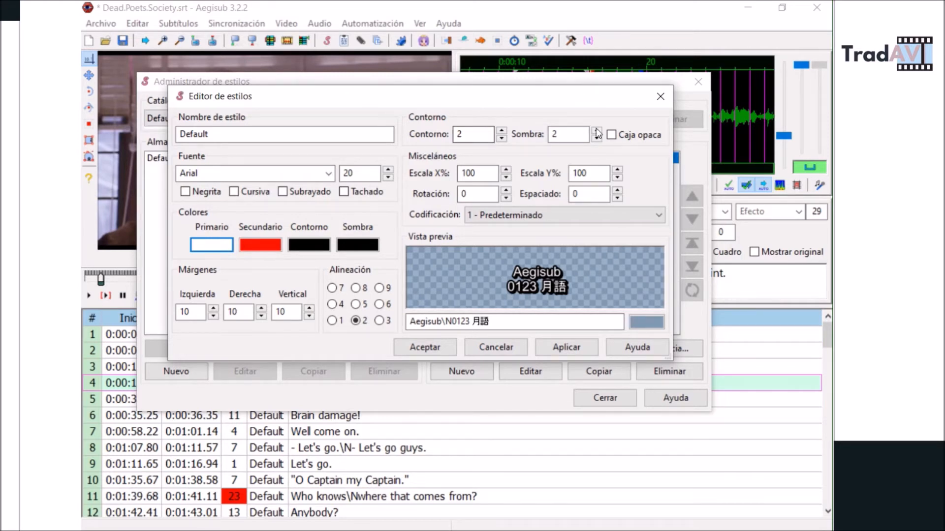
# Enable the opaque box for the Default style, set its X and Y scale to 200%, and apply the changes
pyautogui.click(611, 135)
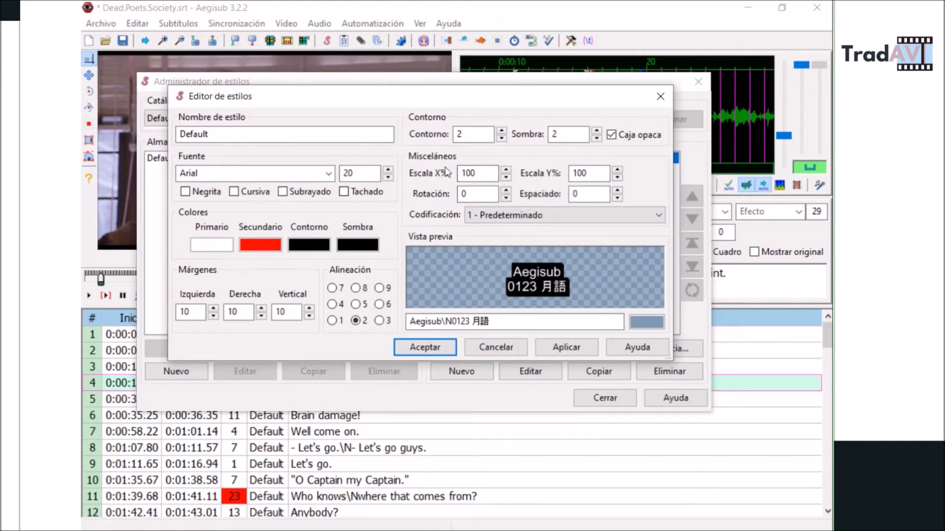
pyautogui.moveTo(474, 173); pyautogui.dragTo(459, 173)
pyautogui.write('200')
pyautogui.press('Tab')
pyautogui.write('200')
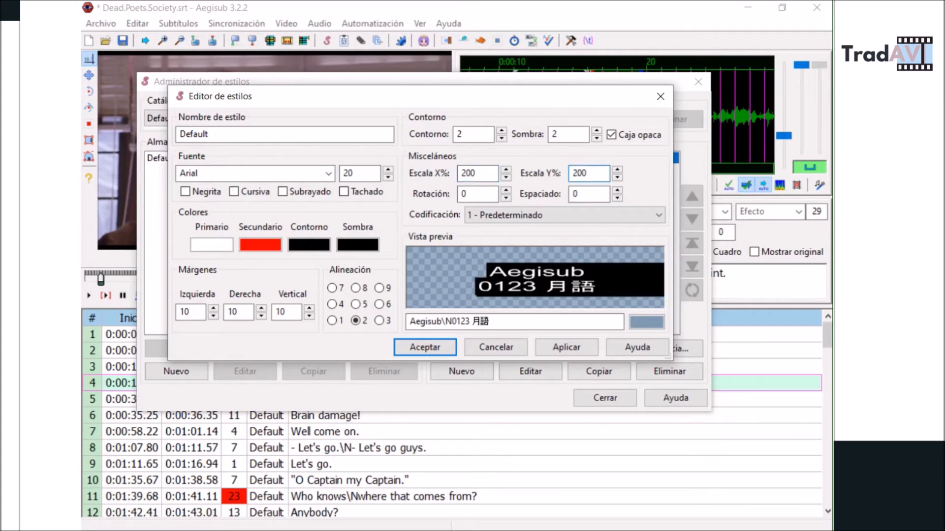
pyautogui.click(569, 348)
pyautogui.click(430, 346)
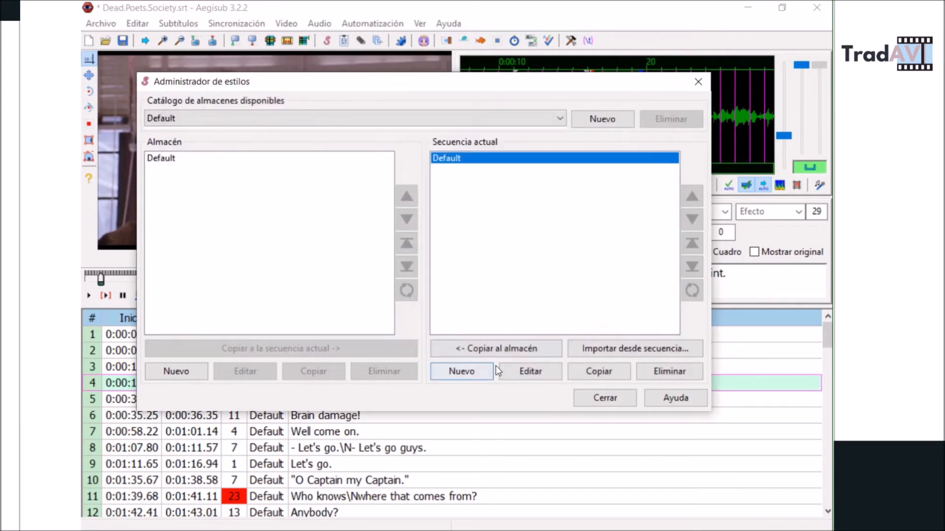
pyautogui.click(592, 399)
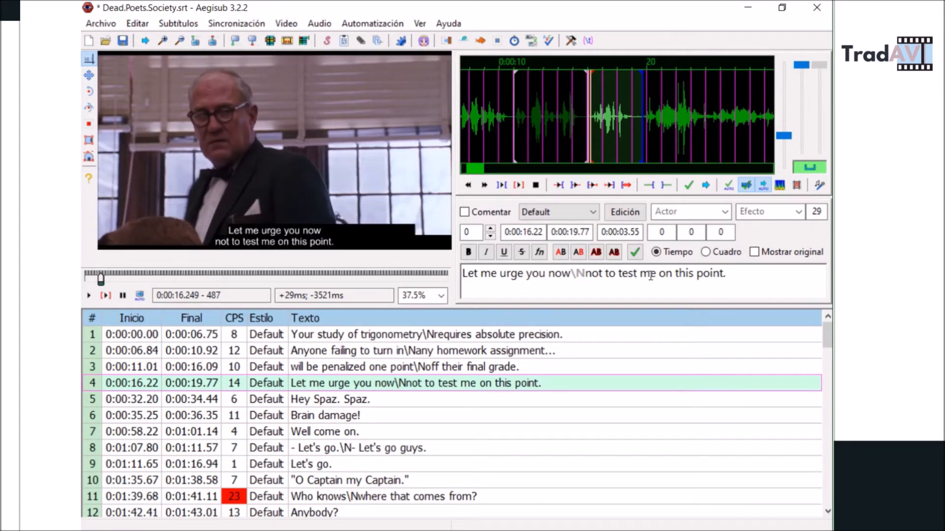
# Try italics on the word "test" in subtitle line 4, then delete the {\i1} and {\i0} tags around it
pyautogui.moveTo(636, 274); pyautogui.dragTo(619, 274)
pyautogui.click(486, 252)
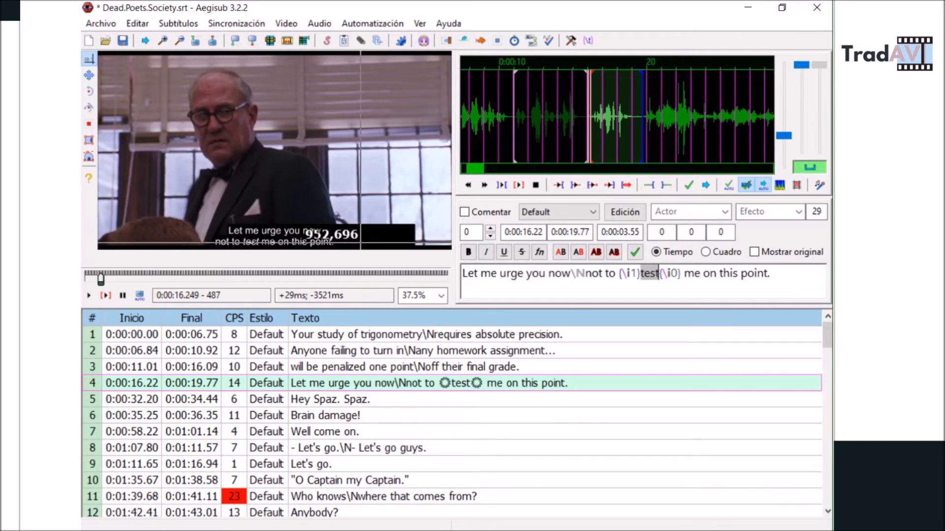
pyautogui.click(681, 274)
pyautogui.press('BackSpace')
pyautogui.press('BackSpace')
pyautogui.press('BackSpace')
pyautogui.press('BackSpace')
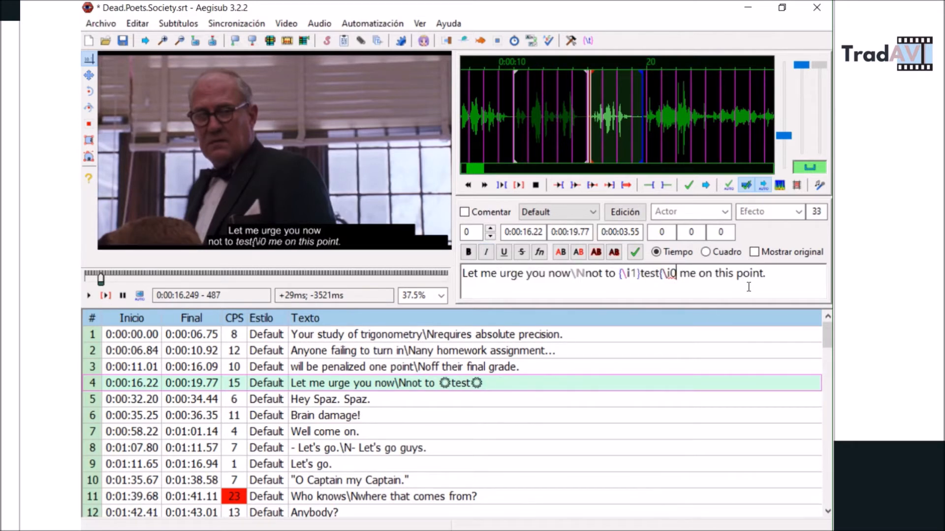
pyautogui.press('BackSpace')
pyautogui.click(637, 278)
pyautogui.press('BackSpace')
pyautogui.press('BackSpace')
pyautogui.press('BackSpace')
pyautogui.press('BackSpace')
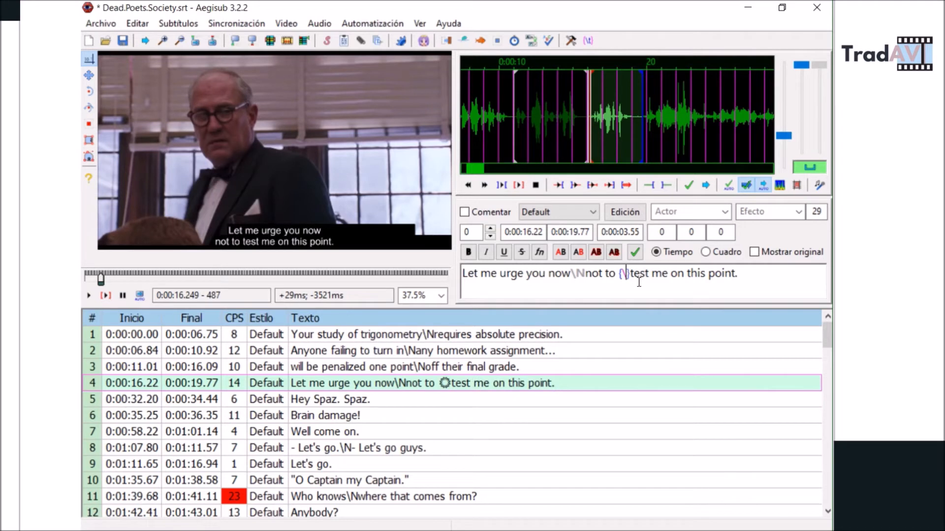
pyautogui.press('Delete')
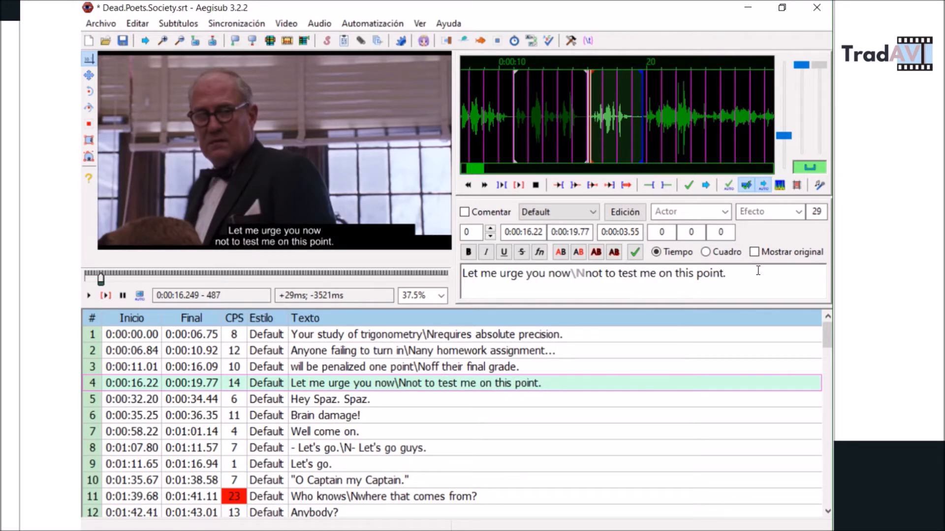
# Apply italics to the entire text of subtitle line 4
pyautogui.hotkey('ctrl', 'a')
pyautogui.click(484, 253)
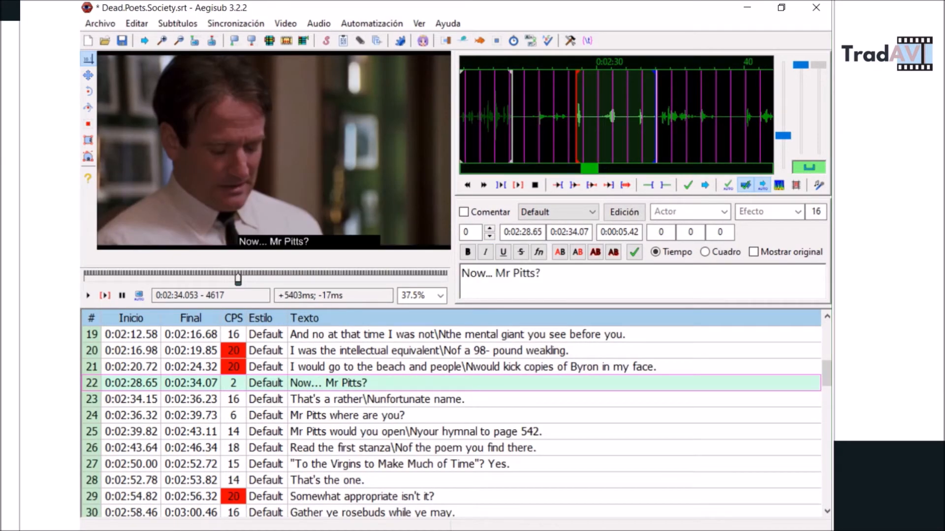
# Scrub the video to about 0:03:37, then go to subtitle line 6 "Brain damage!" and play its video segment
pyautogui.click(237, 279)
pyautogui.moveTo(238, 279); pyautogui.dragTo(302, 281)
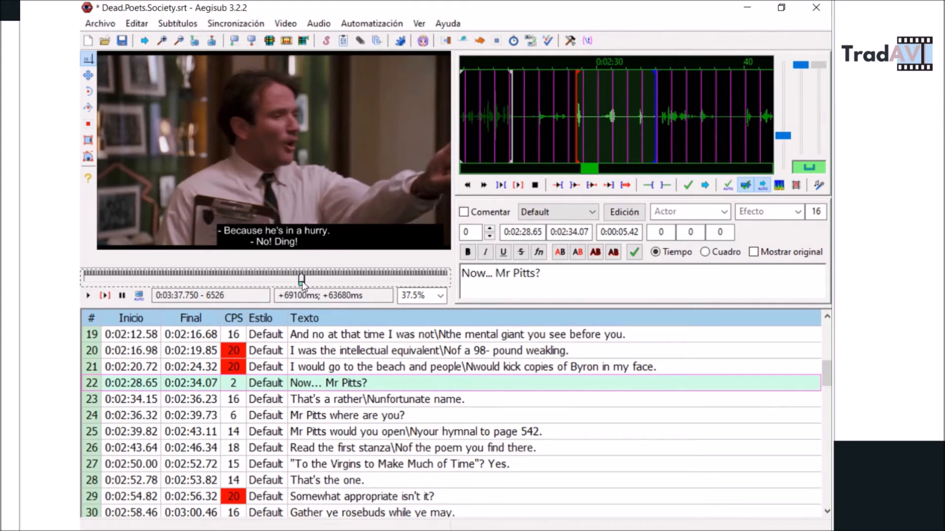
pyautogui.scroll(6, 317, 401)
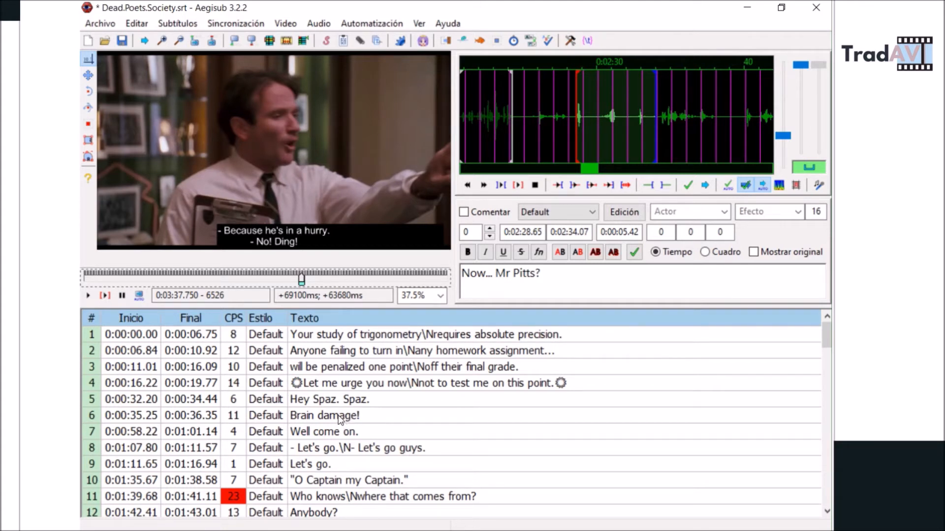
pyautogui.click(328, 368)
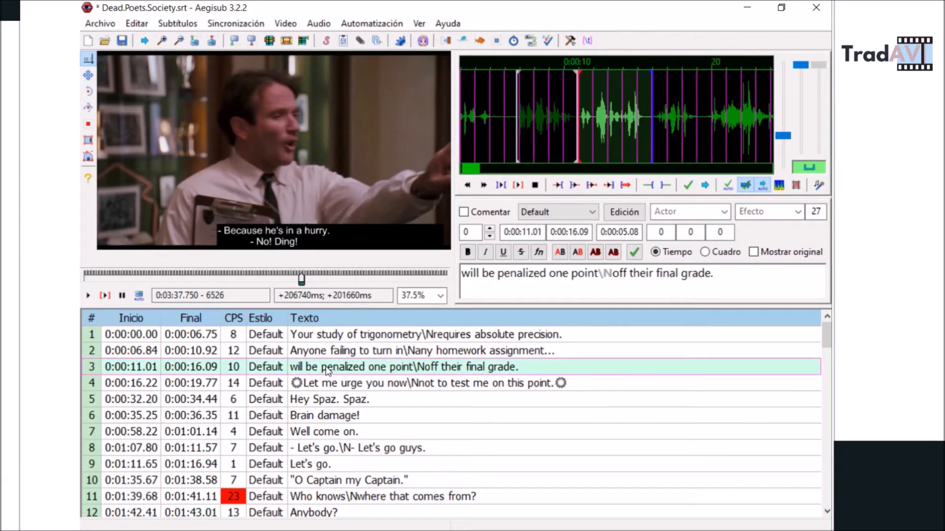
pyautogui.click(328, 415)
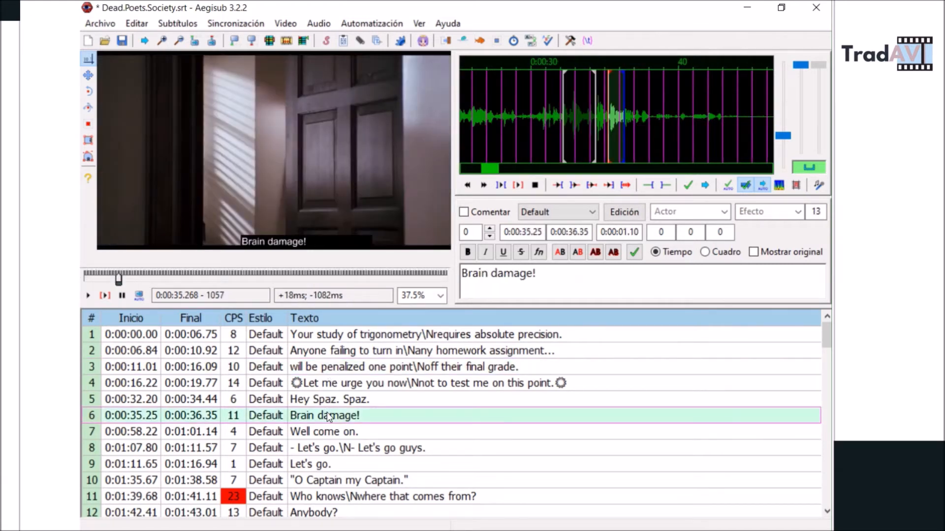
pyautogui.click(105, 298)
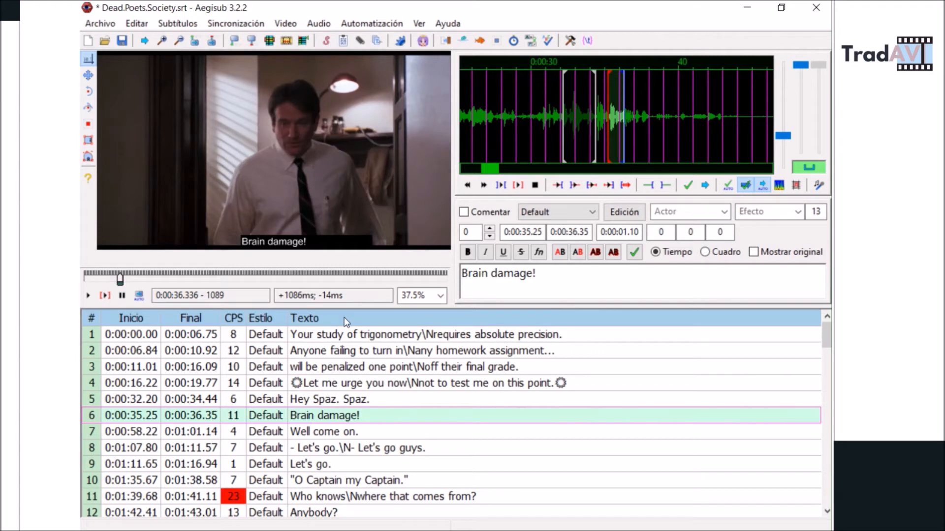
# Select subtitle line 1 and examine the characters-per-second values down the subtitle list
pyautogui.click(352, 340)
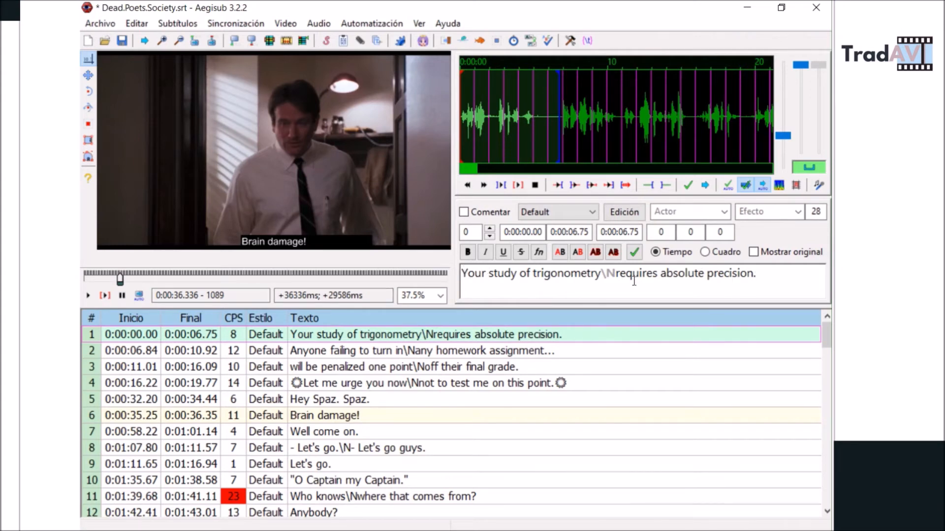
pyautogui.scroll(-3, 236, 418)
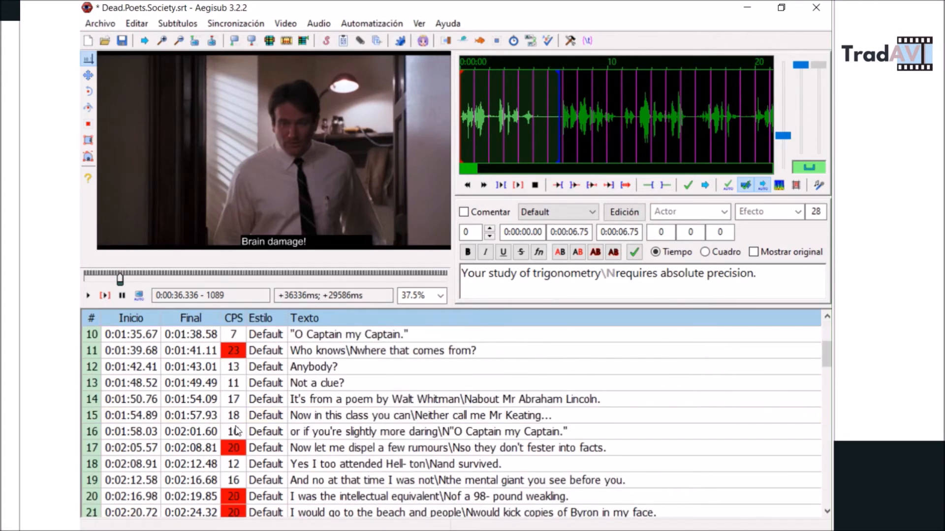
pyautogui.scroll(-1, 232, 389)
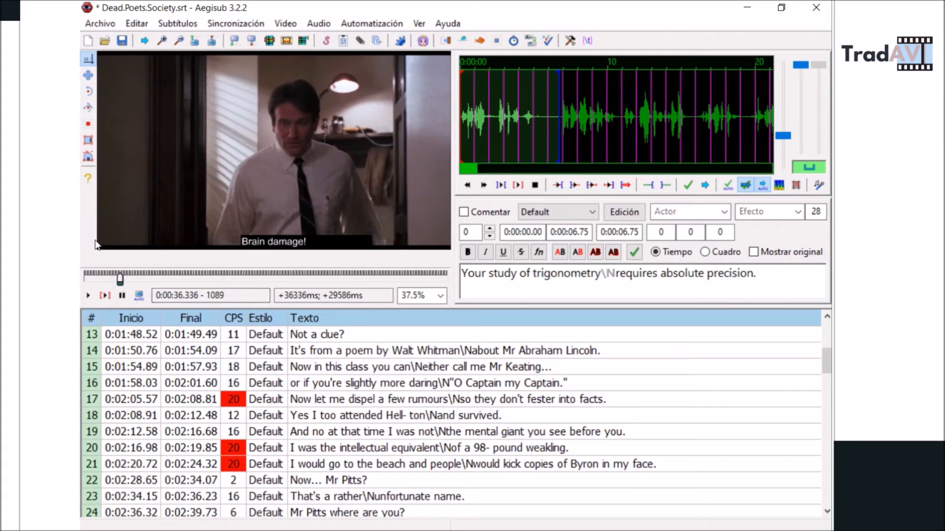
# Review the maximum characters per line and the characters-per-second warning and error thresholds in the interface preferences, then accept them
pyautogui.click(570, 41)
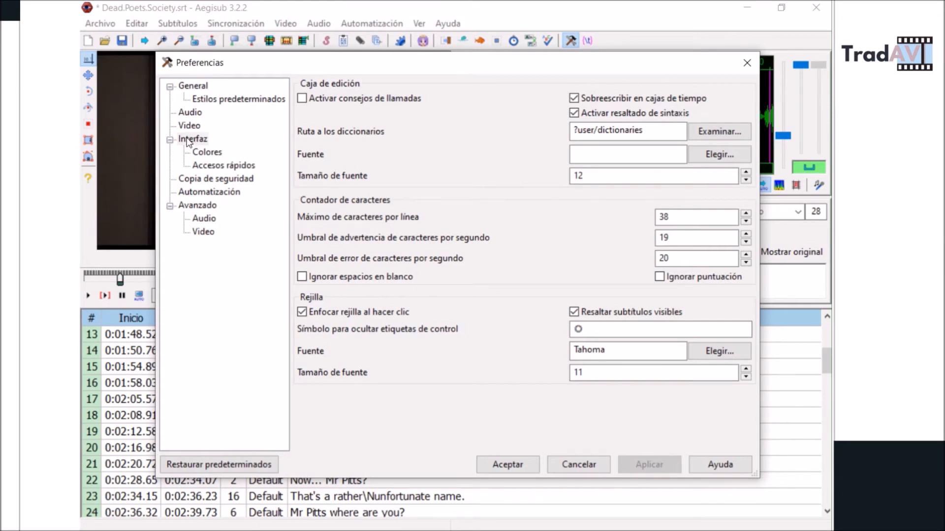
pyautogui.click(677, 216)
pyautogui.moveTo(669, 218); pyautogui.dragTo(654, 219)
pyautogui.click(681, 217)
pyautogui.moveTo(687, 258); pyautogui.dragTo(653, 256)
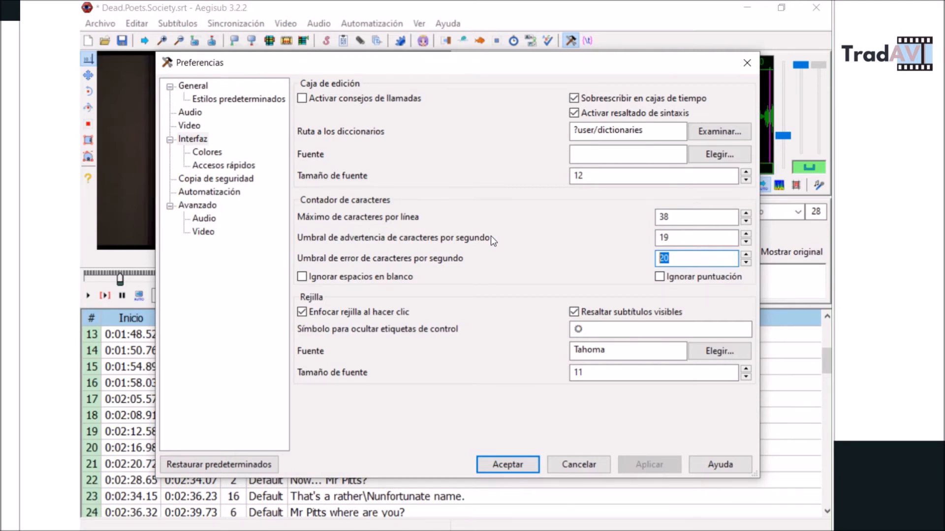
pyautogui.click(690, 237)
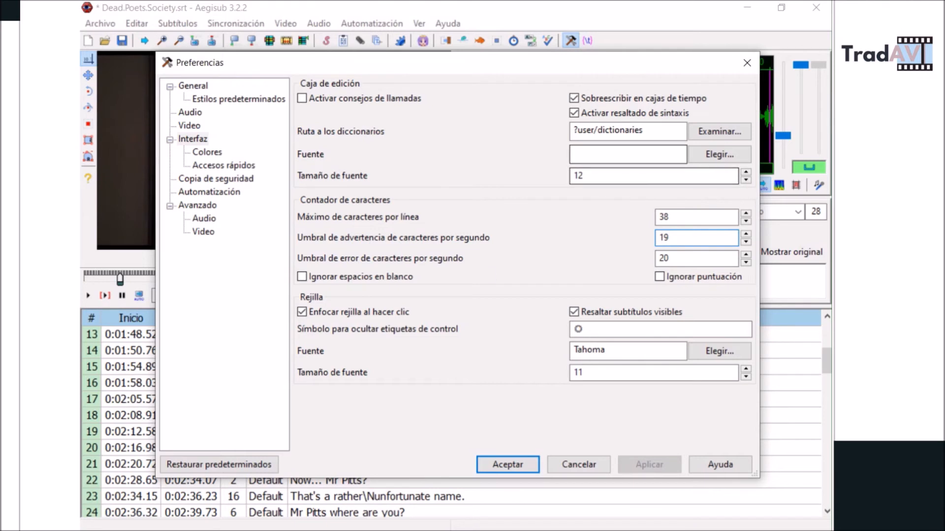
pyautogui.scroll(-2, 253, 509)
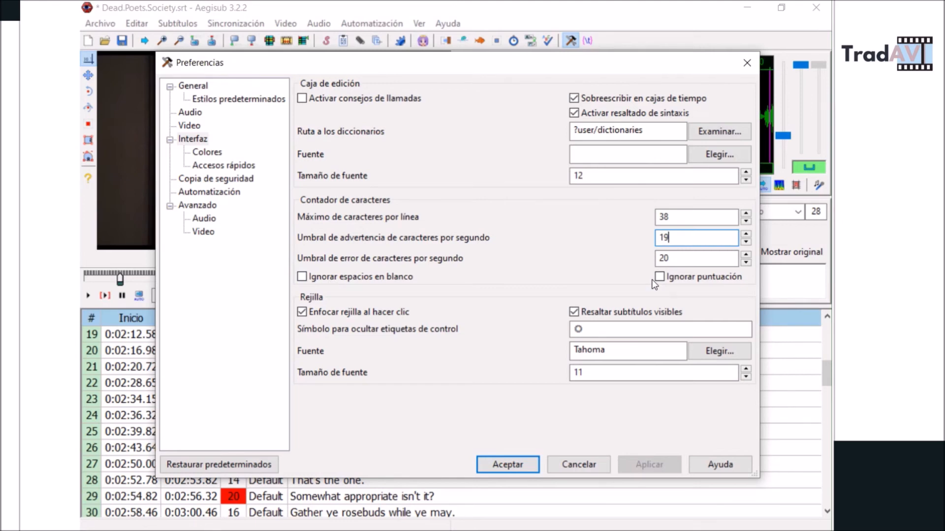
pyautogui.click(521, 466)
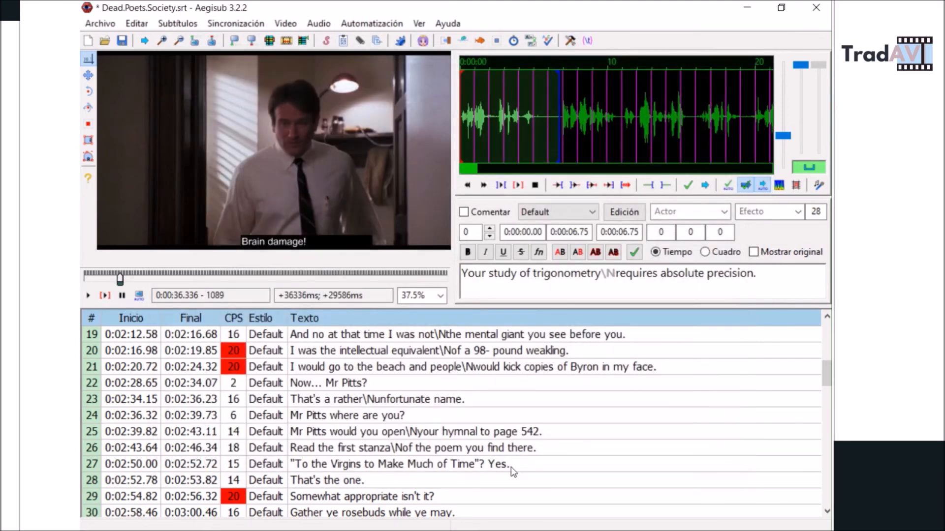
# Check the subtitle list for lines exceeding the characters-per-second limit and select line 46
pyautogui.scroll(-6, 372, 423)
pyautogui.scroll(8, 391, 450)
pyautogui.scroll(4, 391, 450)
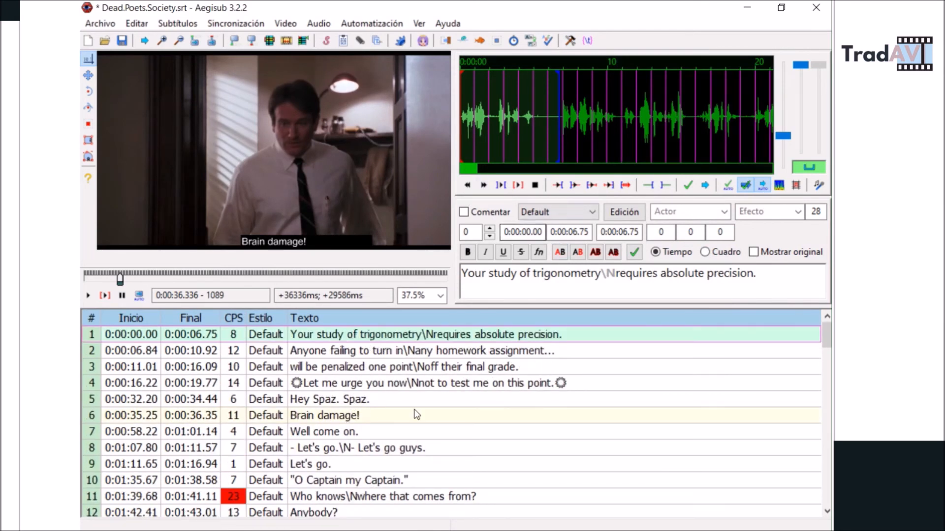
pyautogui.scroll(-8, 365, 453)
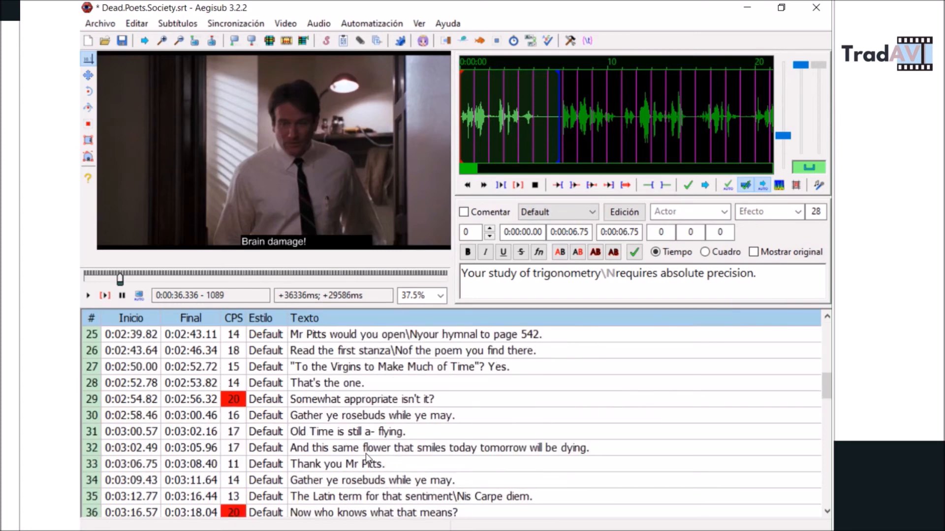
pyautogui.scroll(-4, 356, 450)
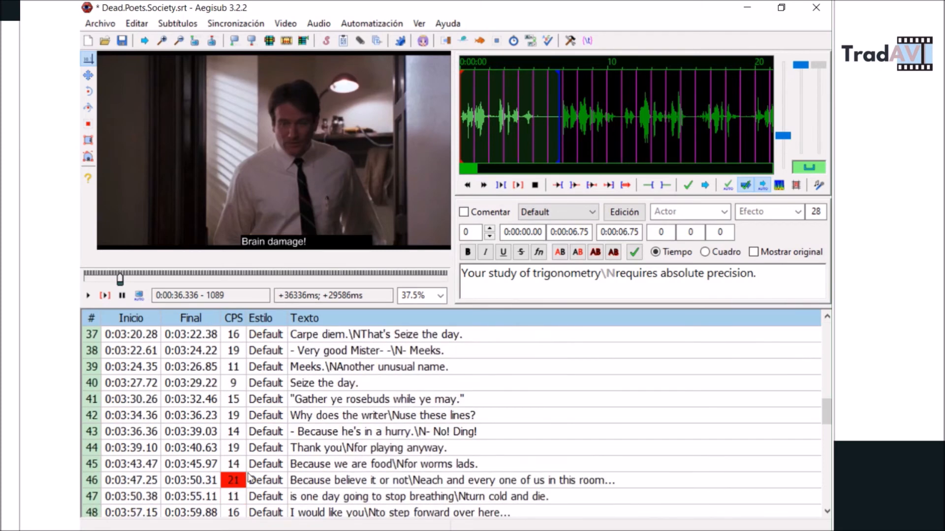
pyautogui.scroll(-1, 254, 480)
pyautogui.click(336, 435)
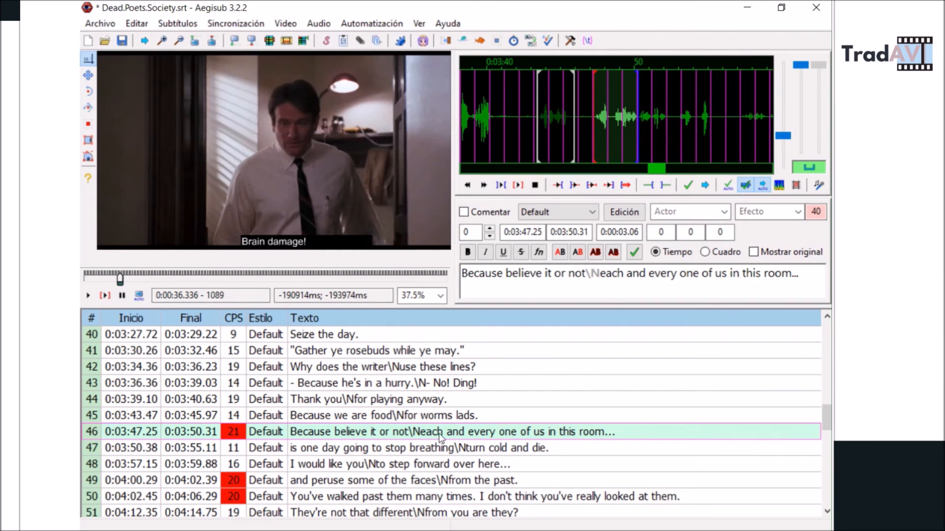
pyautogui.click(124, 42)
pyautogui.scroll(6, 537, 468)
pyautogui.scroll(7, 536, 468)
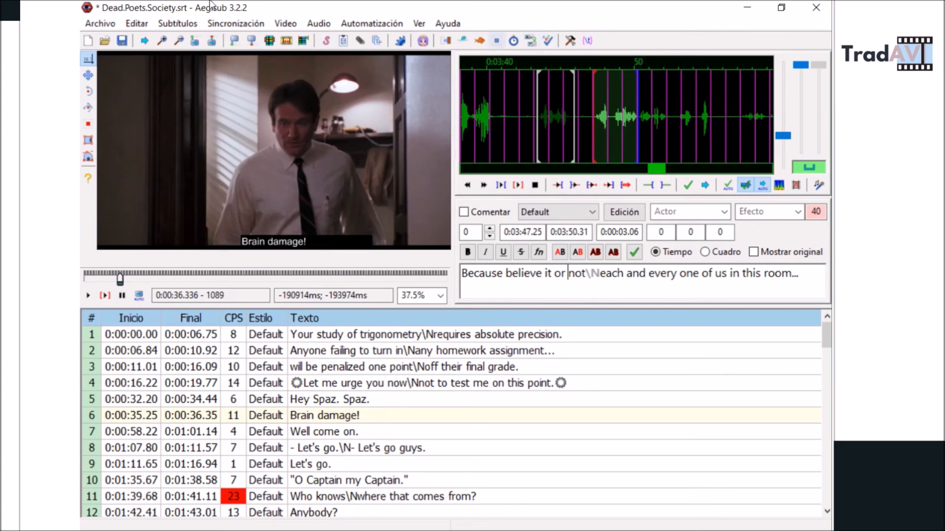
# Export the subtitles without filters in Unicode (UTF-8) as SubRip file exp.srt on the desktop (Escritorio), replacing the existing file
pyautogui.click(97, 28)
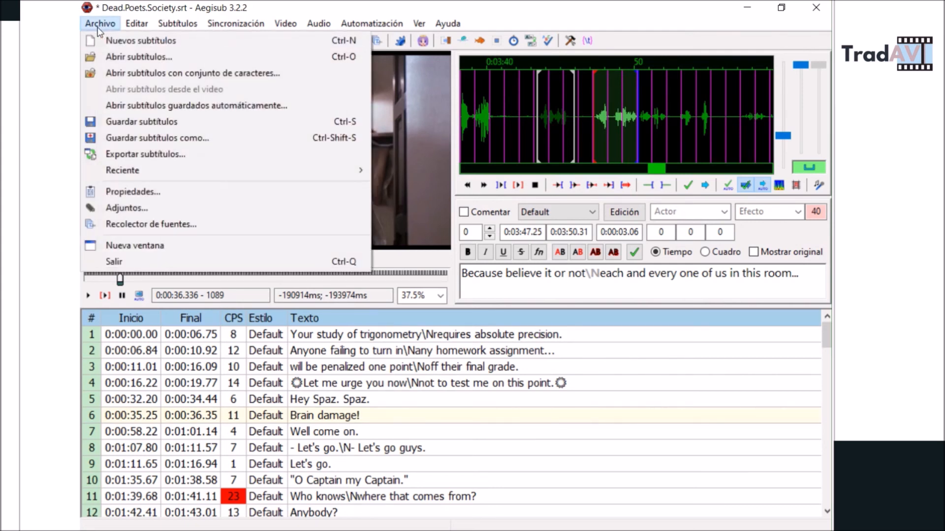
pyautogui.click(151, 157)
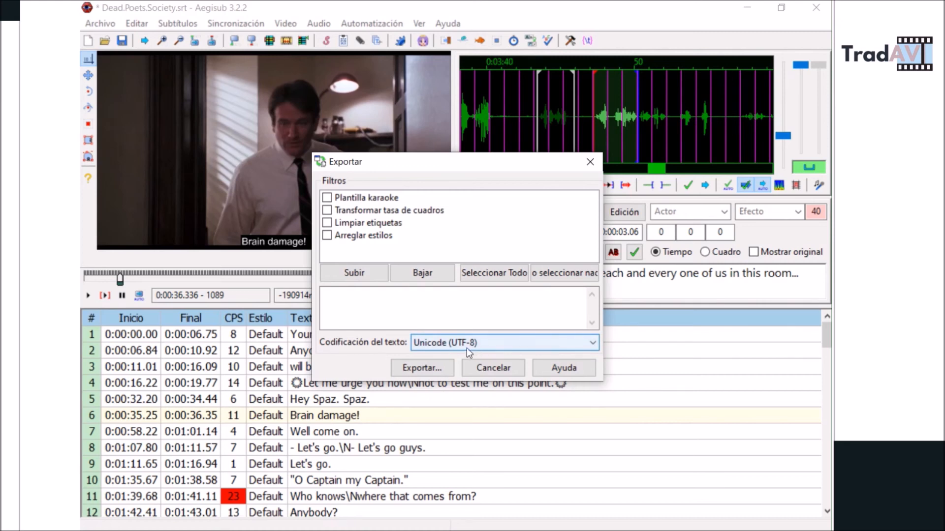
pyautogui.click(433, 370)
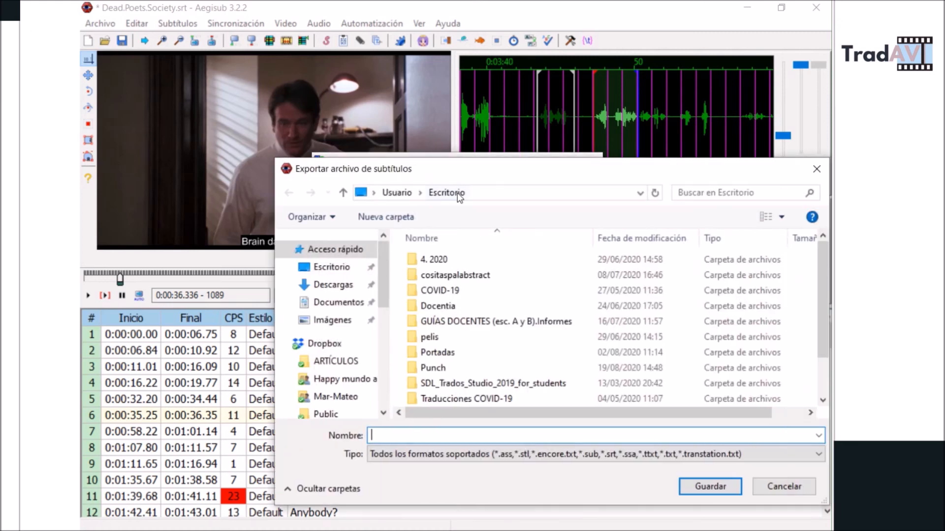
pyautogui.press('Escape')
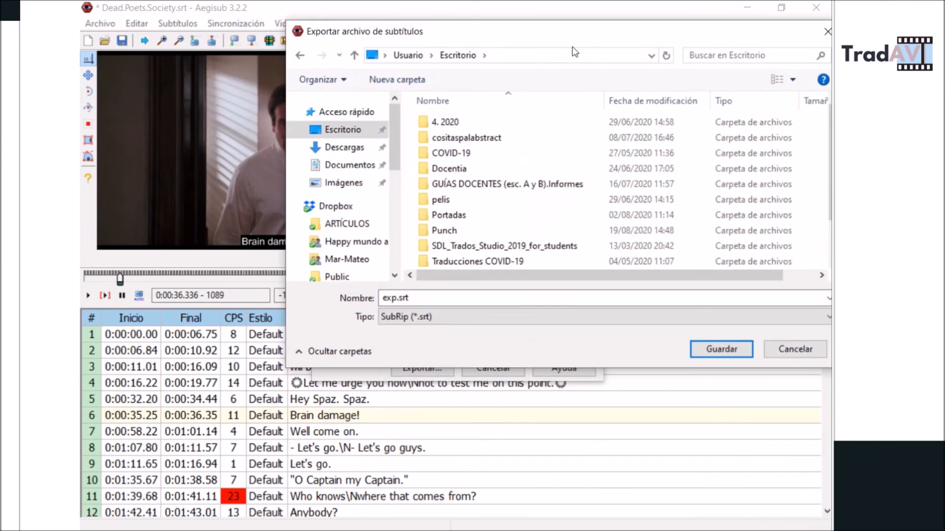
pyautogui.click(726, 347)
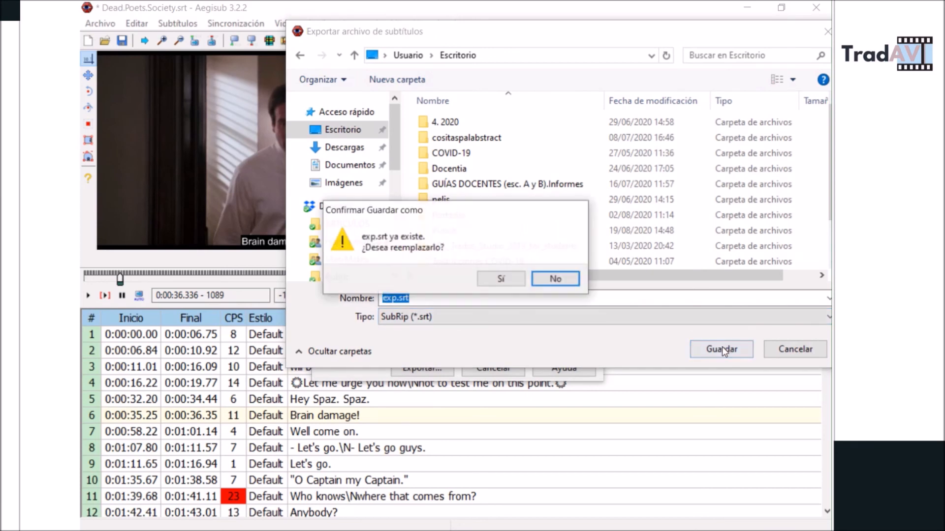
pyautogui.click(500, 279)
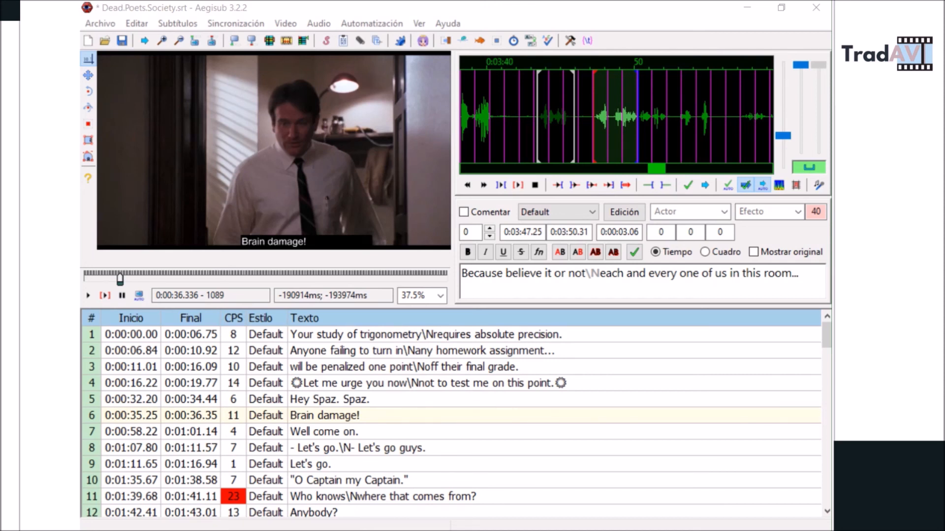
# Open the exported exp.srt in Word, accepting Unicode (UTF-8) as the text encoding, and maximize the document window
pyautogui.moveTo(550, 240); pyautogui.dragTo(361, 78)
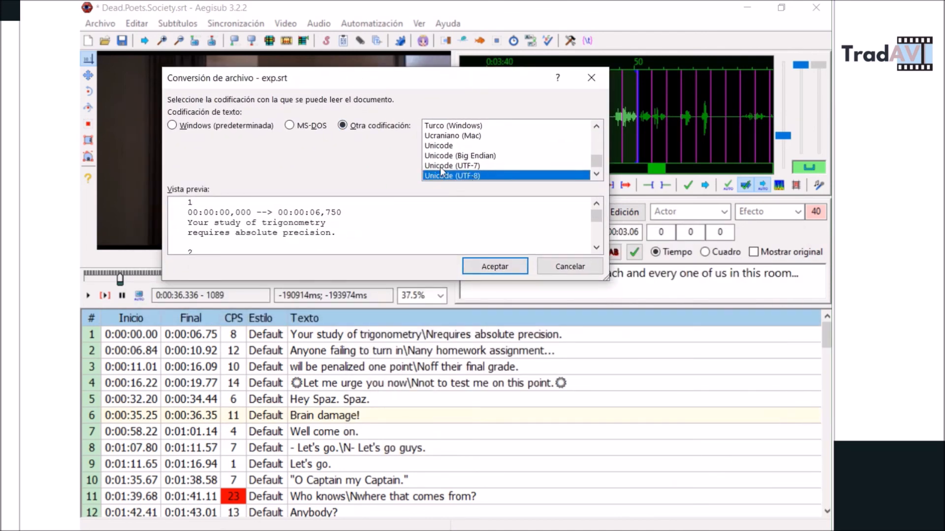
pyautogui.click(502, 269)
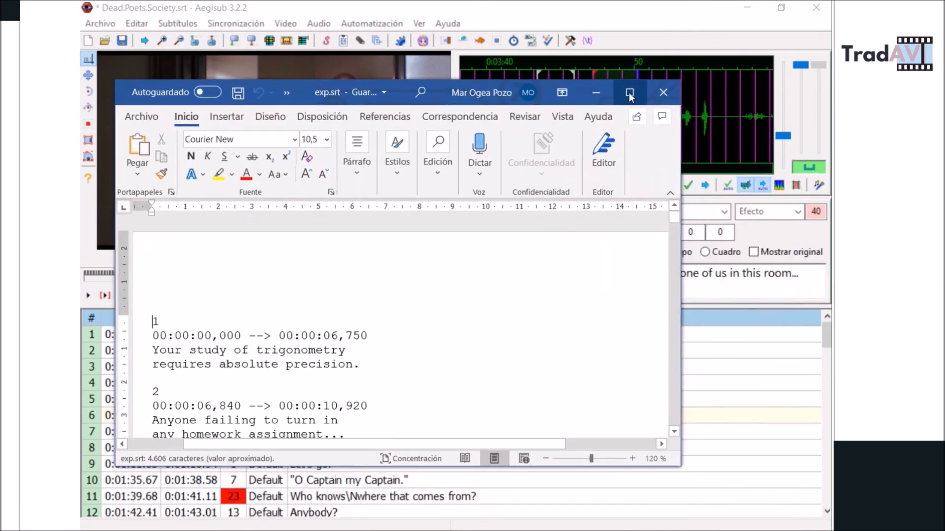
pyautogui.click(629, 92)
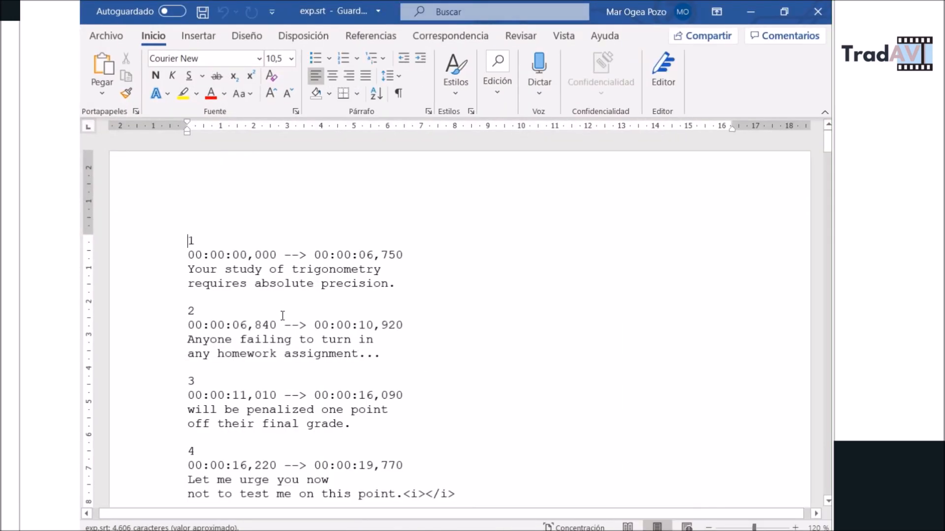
# Examine the exported subtitle numbers, timecodes and text down to subtitle 46, then restore the smaller Word window and reposition it
pyautogui.scroll(-20, 288, 301)
pyautogui.scroll(-20, 291, 302)
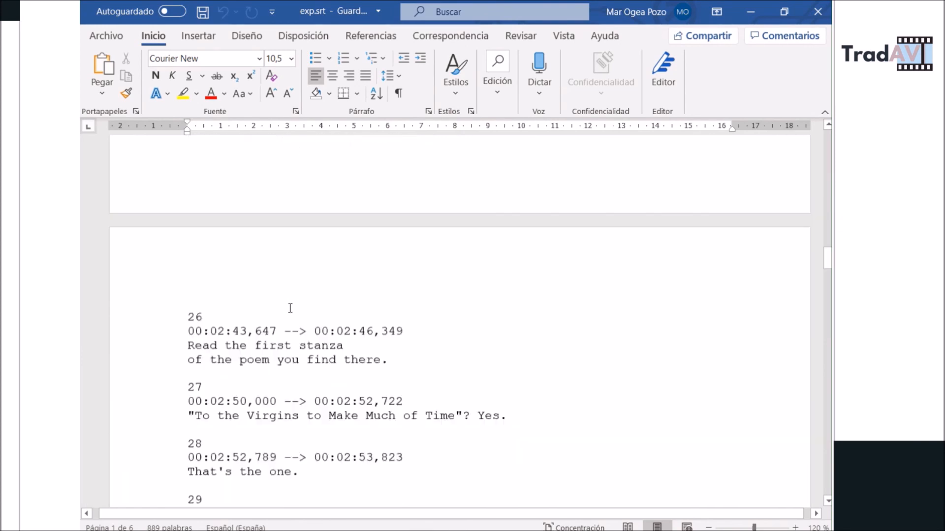
pyautogui.scroll(-9, 289, 311)
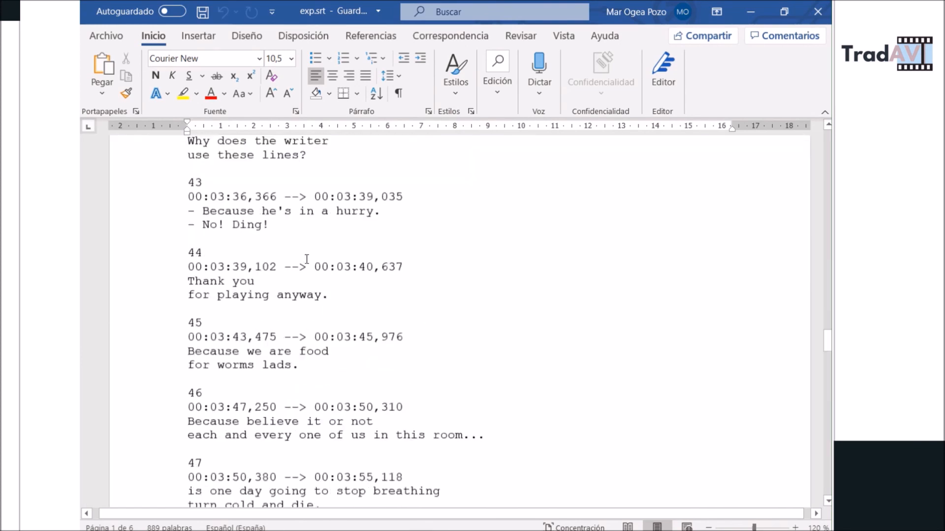
pyautogui.click(784, 13)
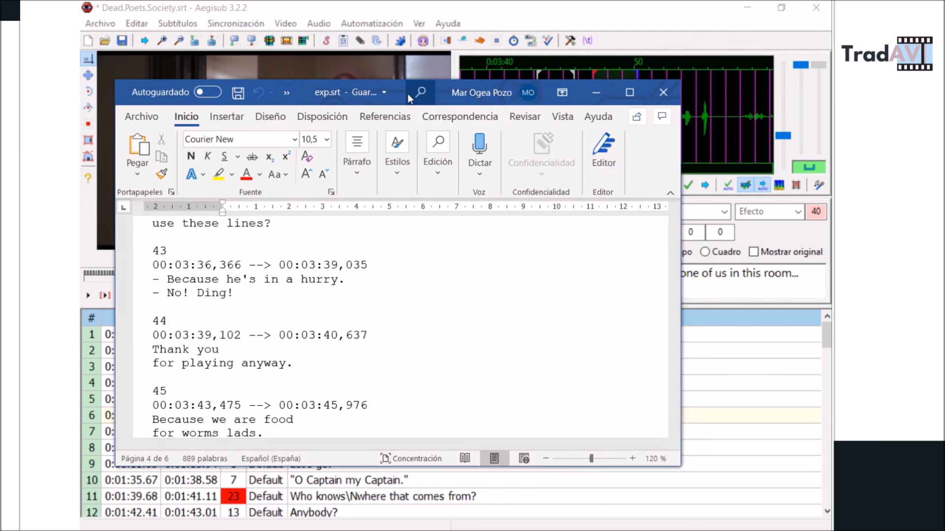
pyautogui.moveTo(402, 93); pyautogui.dragTo(532, 25)
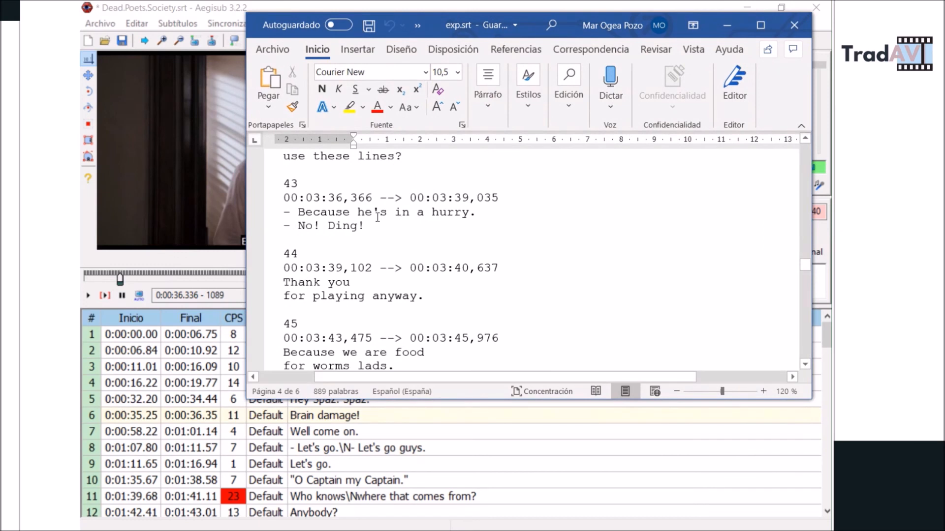